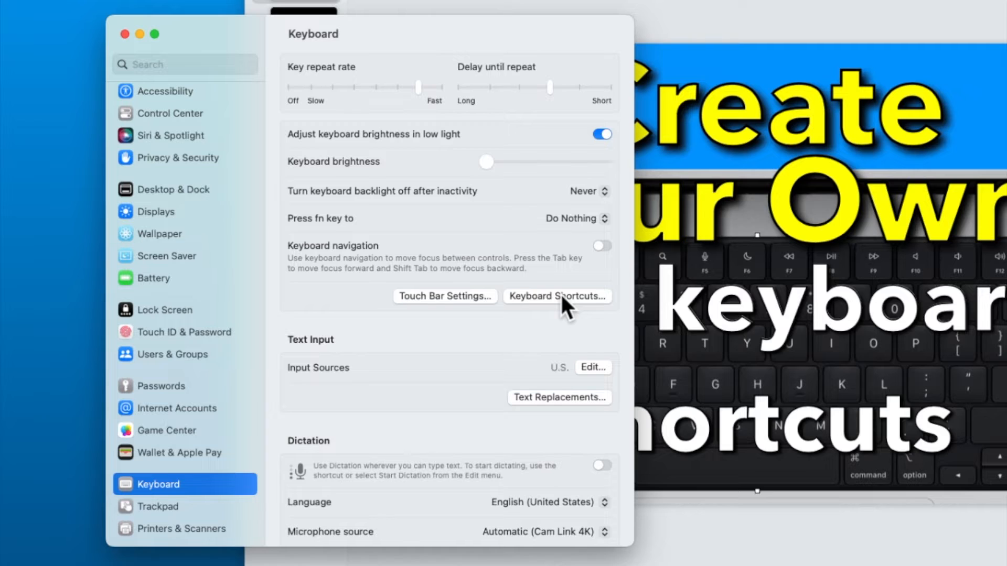
# Open the app-specific section of the keyboard shortcut settings and expand the All Applications list.
pyautogui.click(560, 294)
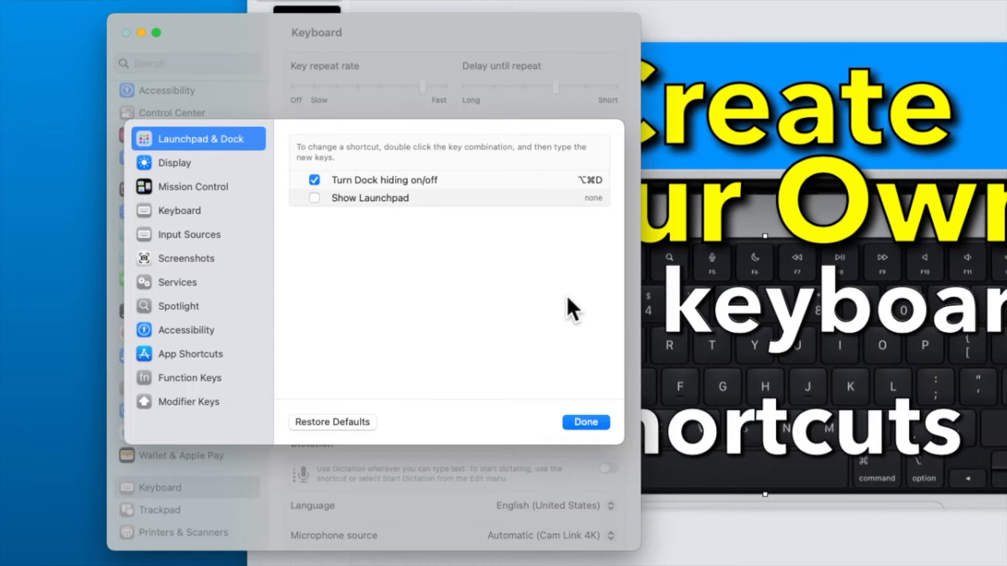
pyautogui.click(186, 351)
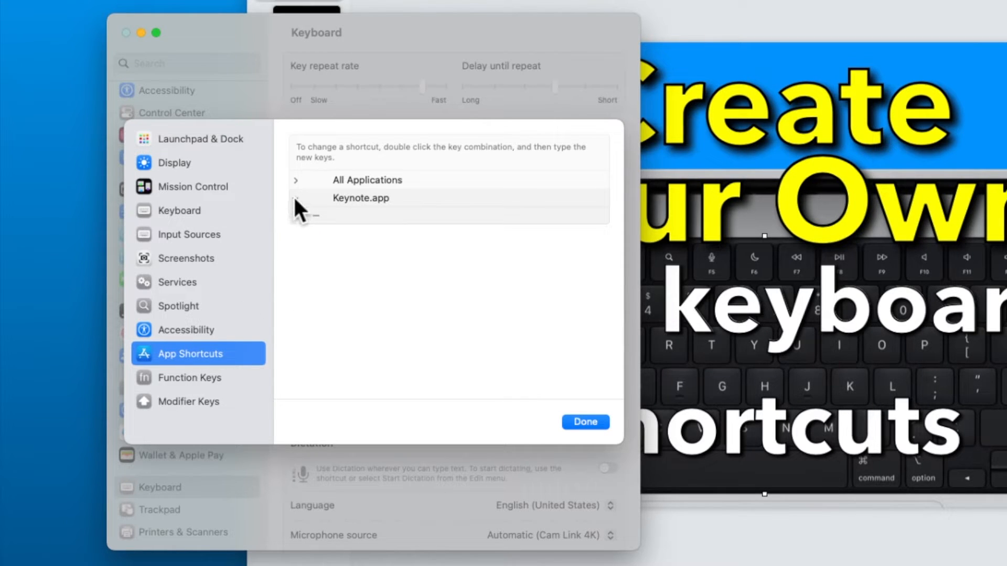
pyautogui.click(294, 180)
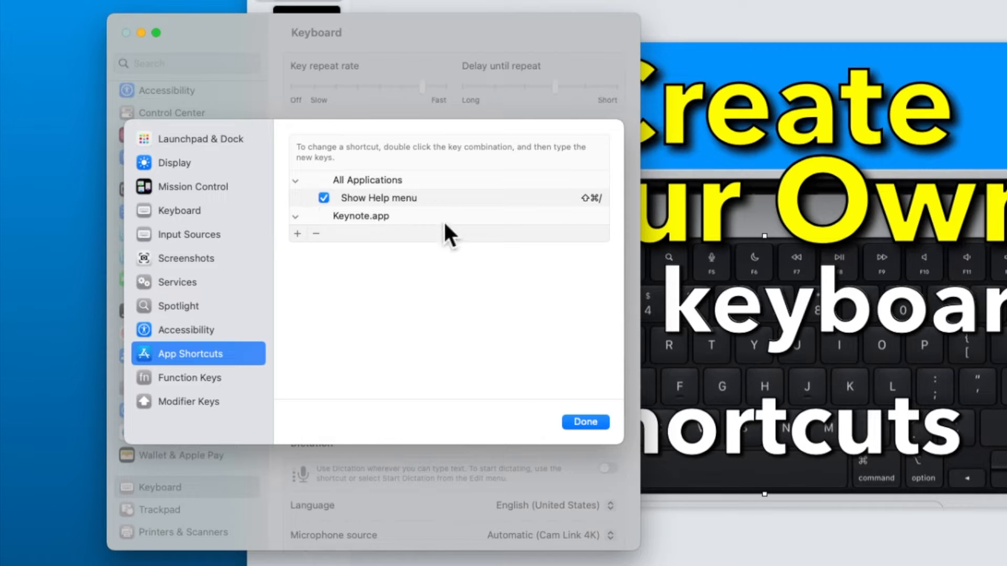
# Start a new app shortcut and choose Keynote.app as its application.
pyautogui.click(297, 234)
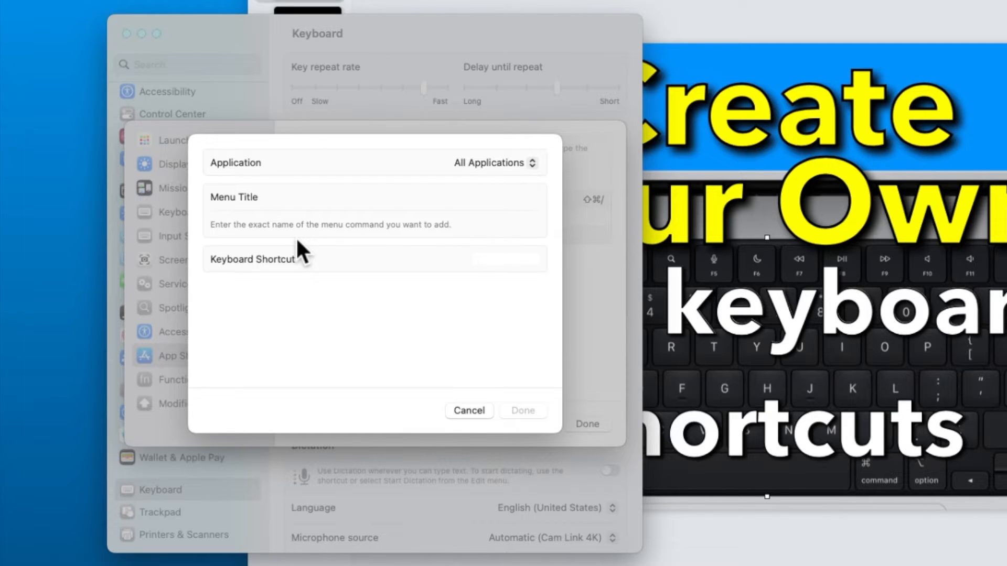
pyautogui.click(490, 163)
pyautogui.scroll(-10, 536, 508)
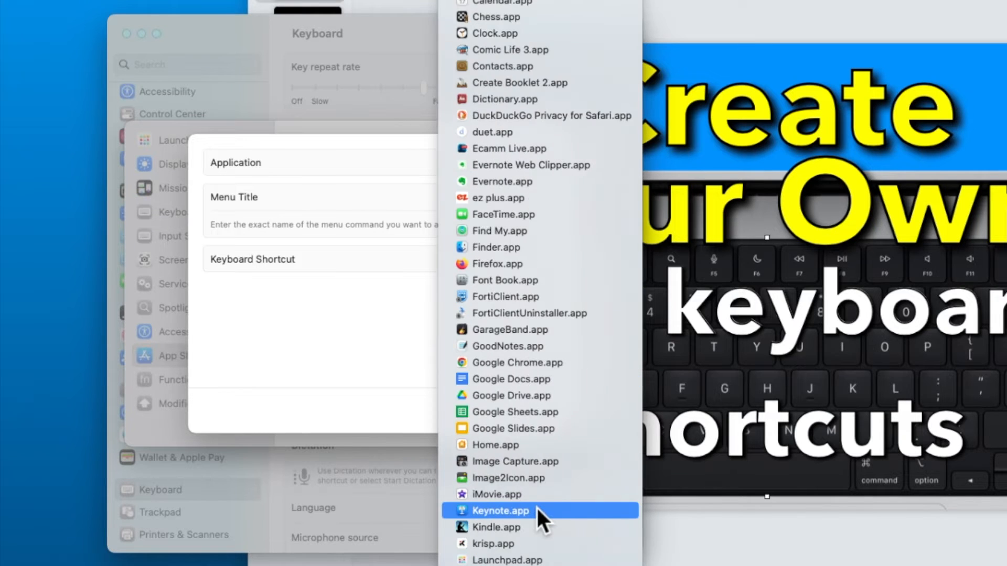
pyautogui.click(513, 511)
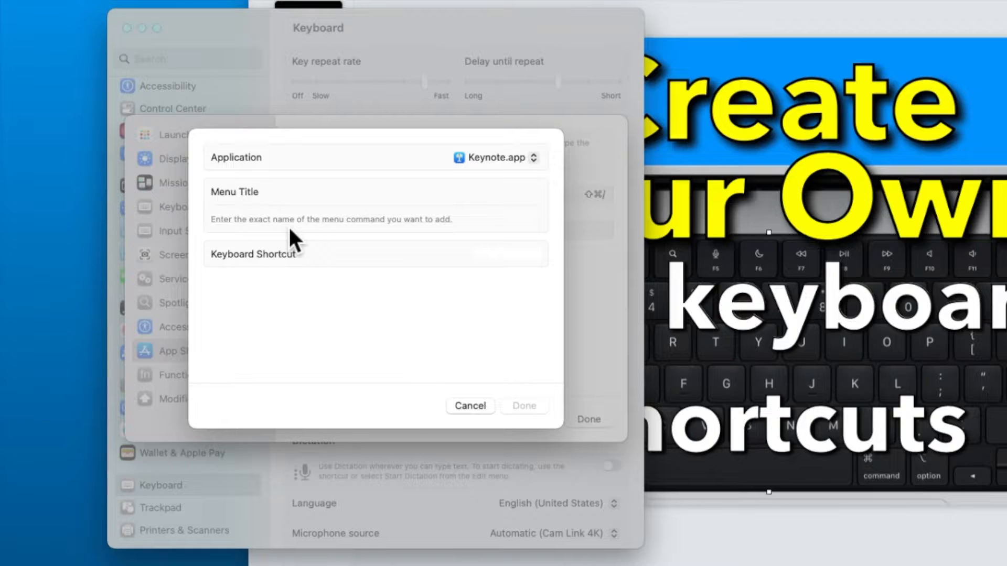
# Switch to Keynote, preview the build-in animation of the "Create Your Own" title, and check the keyboard image's build-in settings.
pyautogui.press('super+Tab')
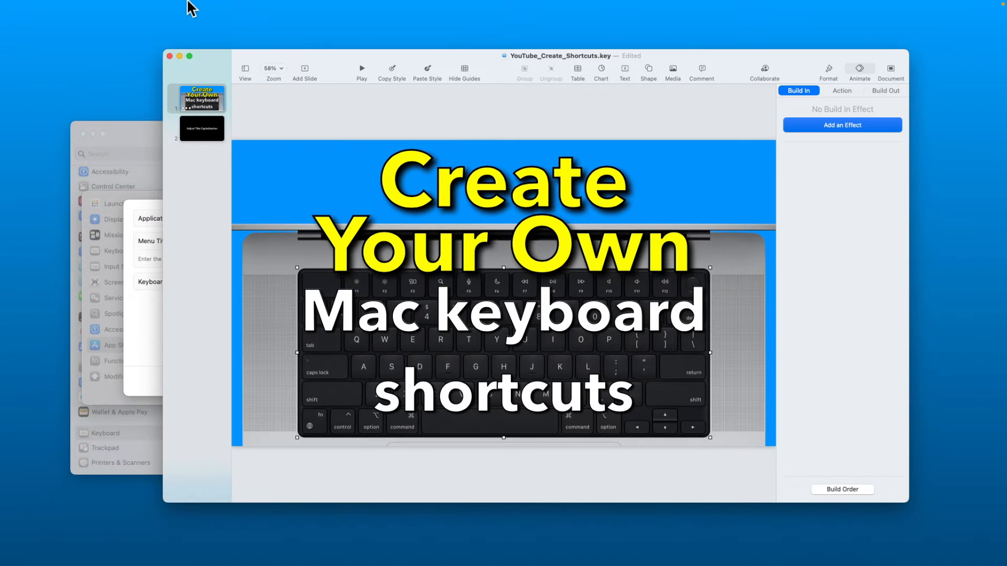
pyautogui.click(166, 6)
pyautogui.click(167, 6)
pyautogui.click(470, 198)
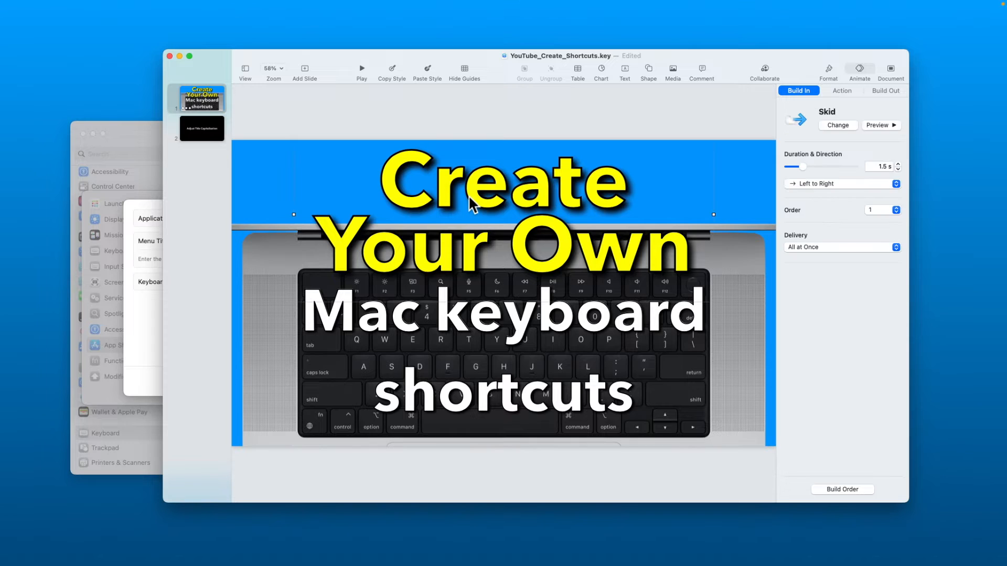
pyautogui.click(881, 126)
pyautogui.click(481, 330)
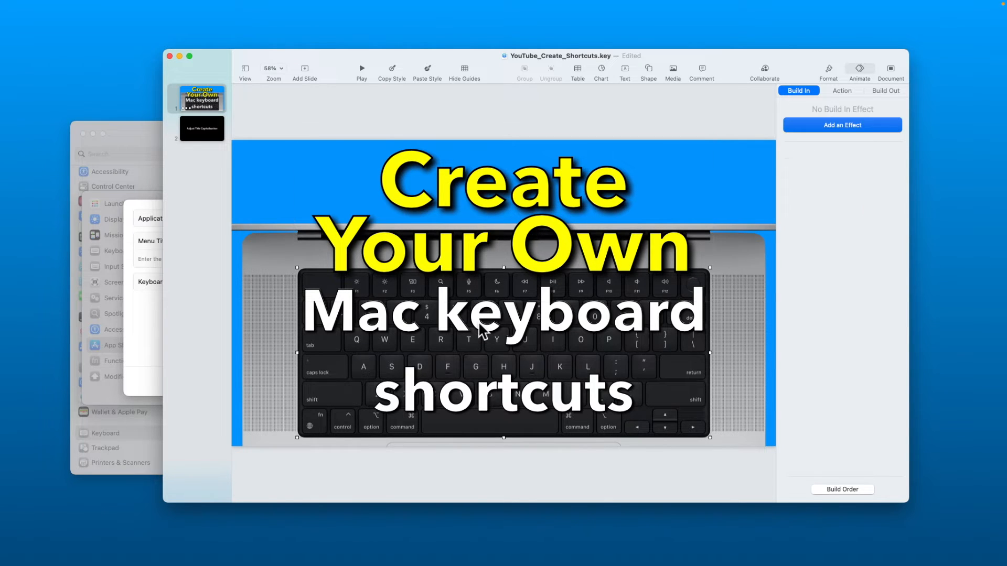
# With the title selected, look up the exact name of Keynote's command for copying an animation.
pyautogui.click(476, 261)
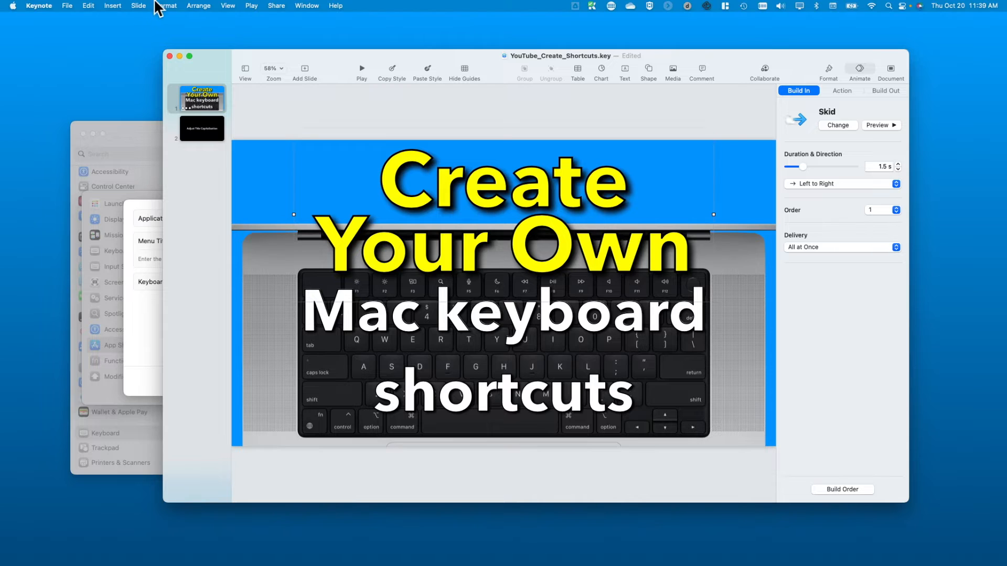
pyautogui.click(166, 7)
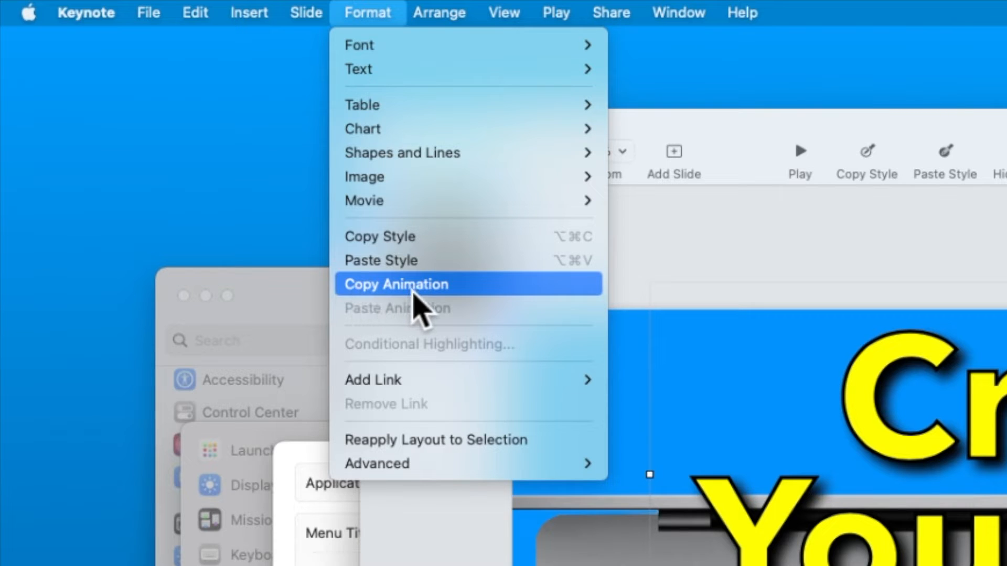
pyautogui.click(376, 14)
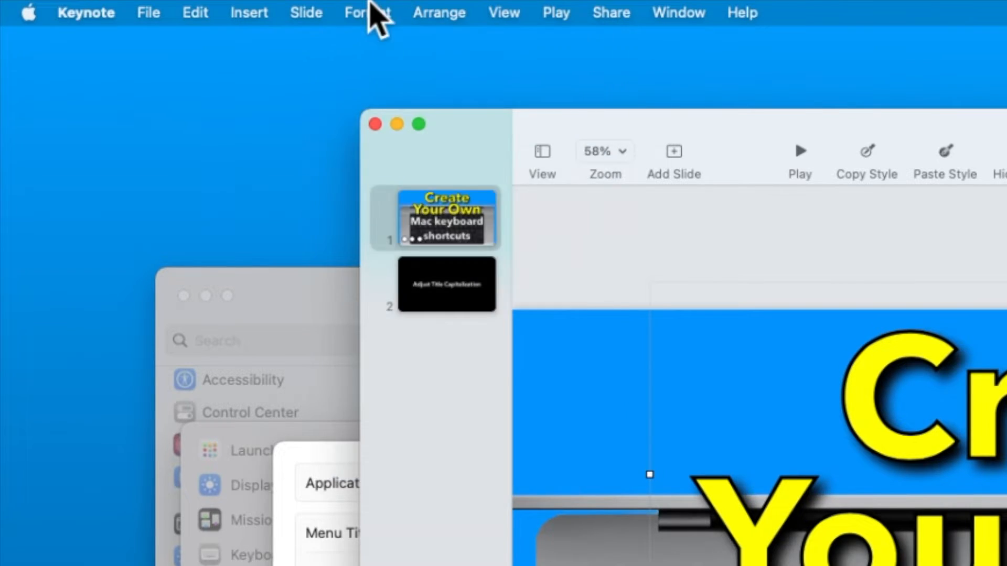
# Back in System Settings, give the new Keynote shortcut the menu title Copy Animation and the key combination Control-Command-C, and save it.
pyautogui.click(139, 322)
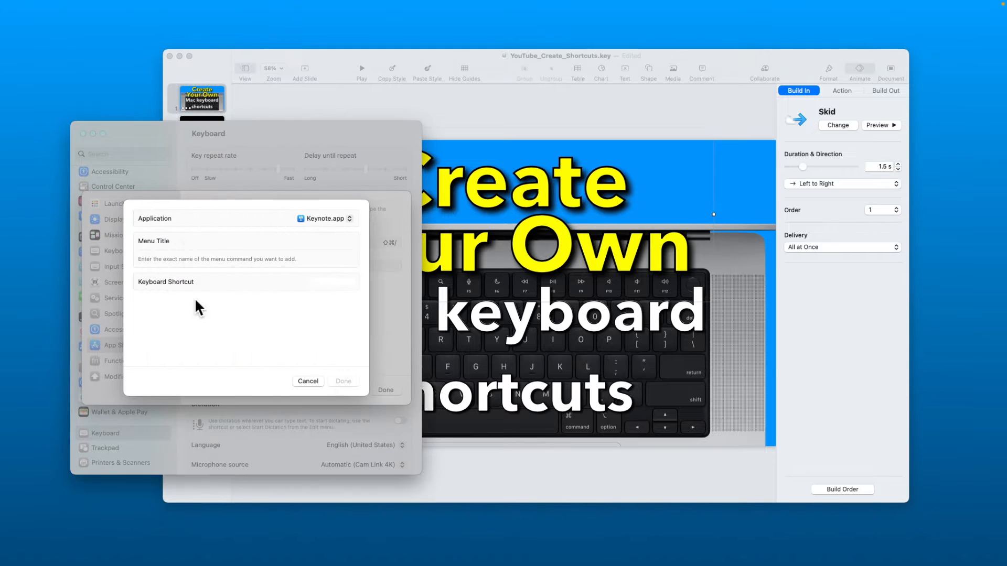
pyautogui.write('Co')
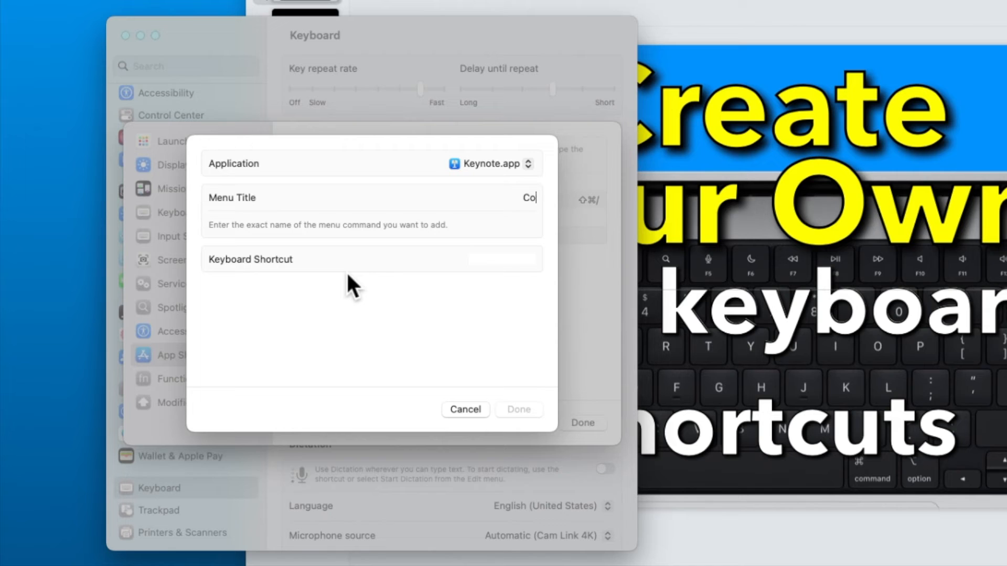
pyautogui.write('py Animation')
pyautogui.press('Tab')
pyautogui.press('ctrl+super+c')
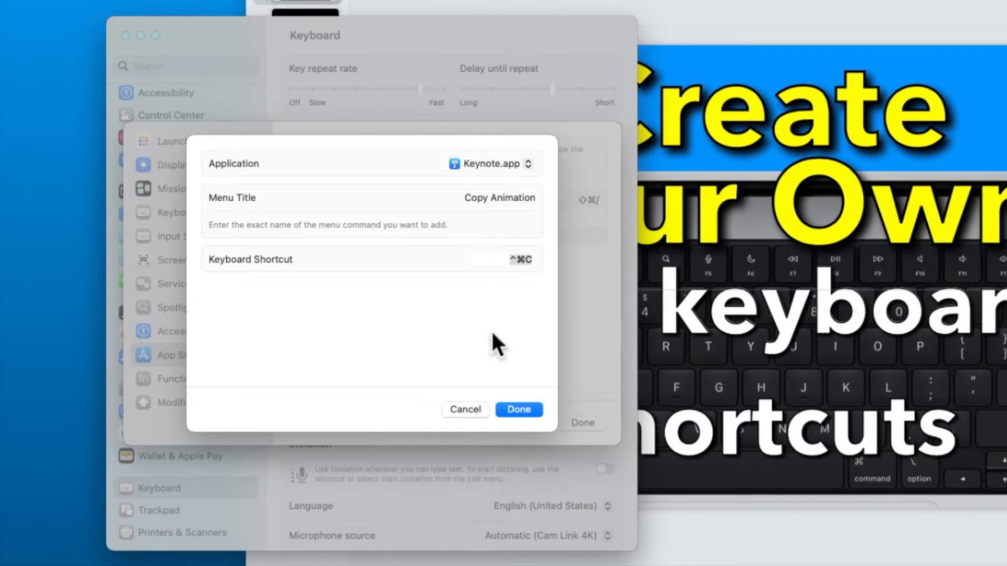
pyautogui.click(523, 410)
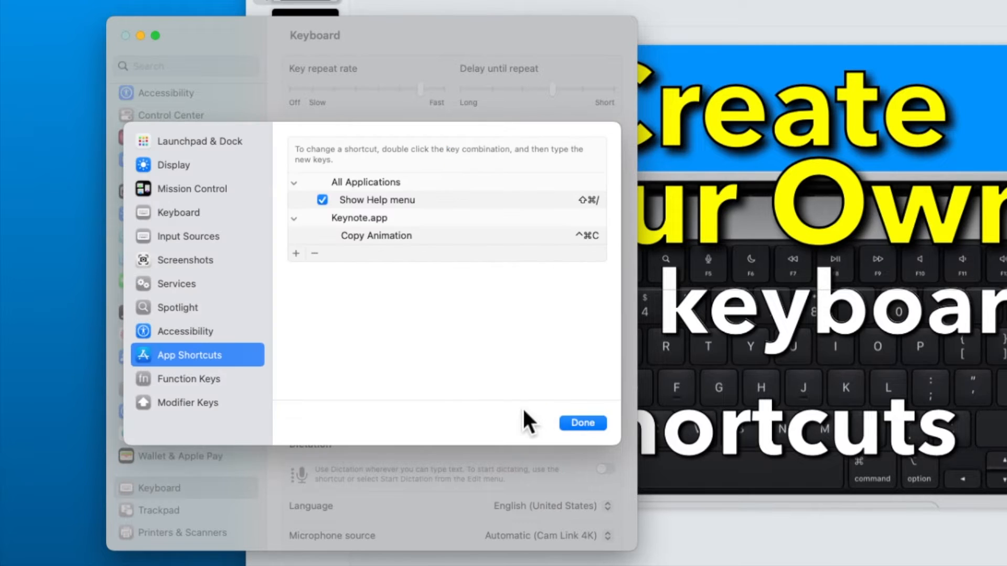
# Start a second app shortcut and set its application to Keynote.app.
pyautogui.click(493, 239)
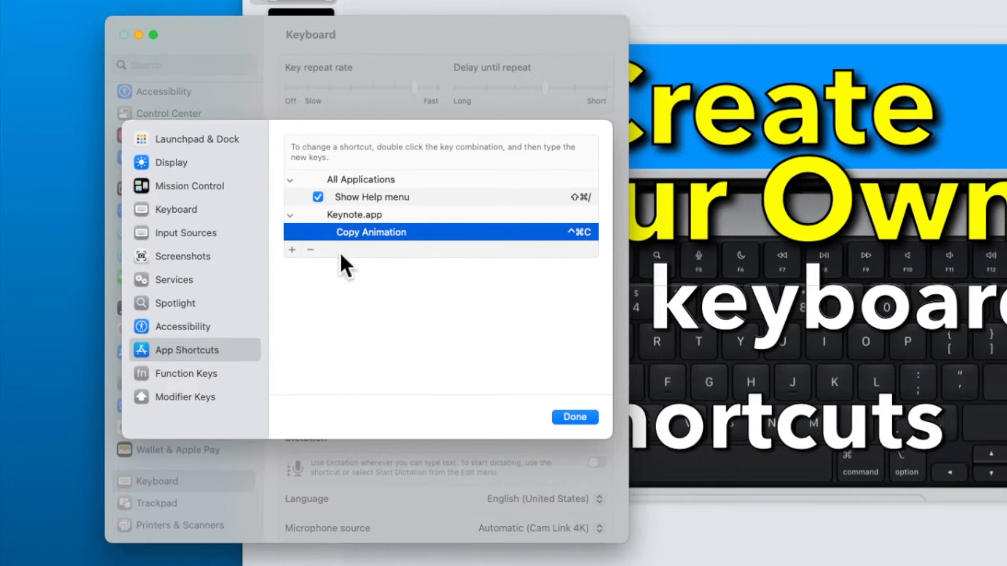
pyautogui.click(292, 250)
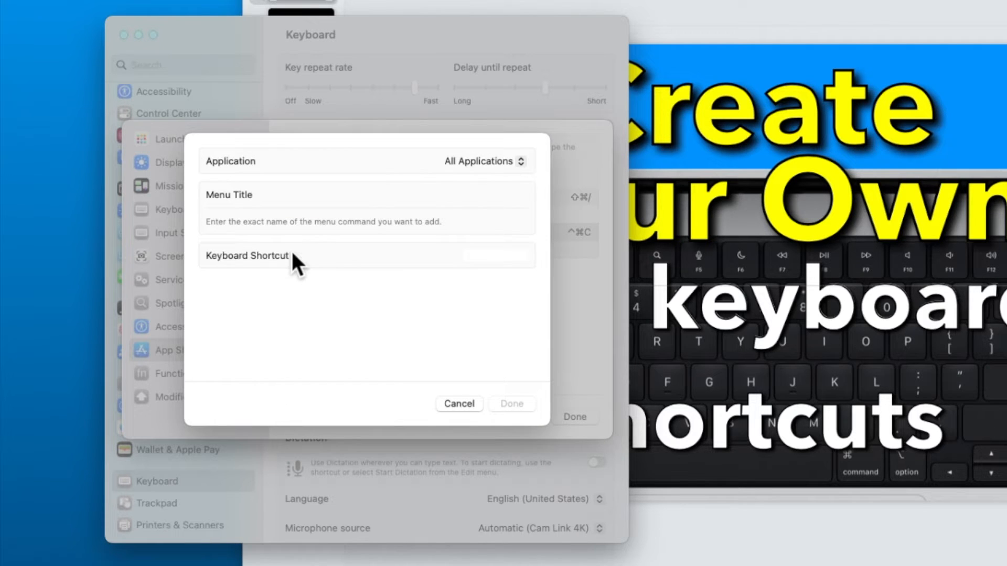
pyautogui.click(495, 158)
pyautogui.scroll(-2, 527, 419)
pyautogui.scroll(-10, 527, 420)
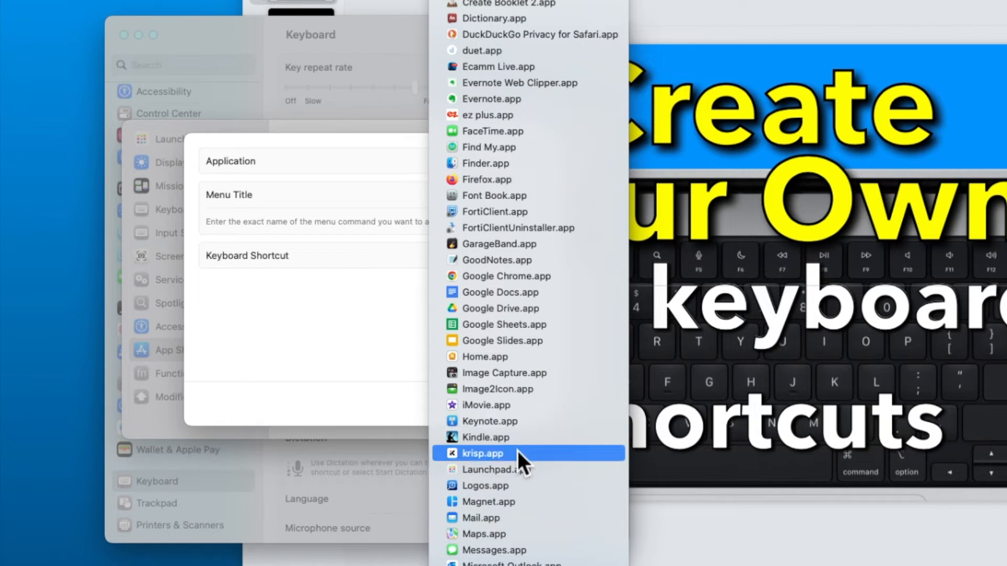
pyautogui.click(518, 422)
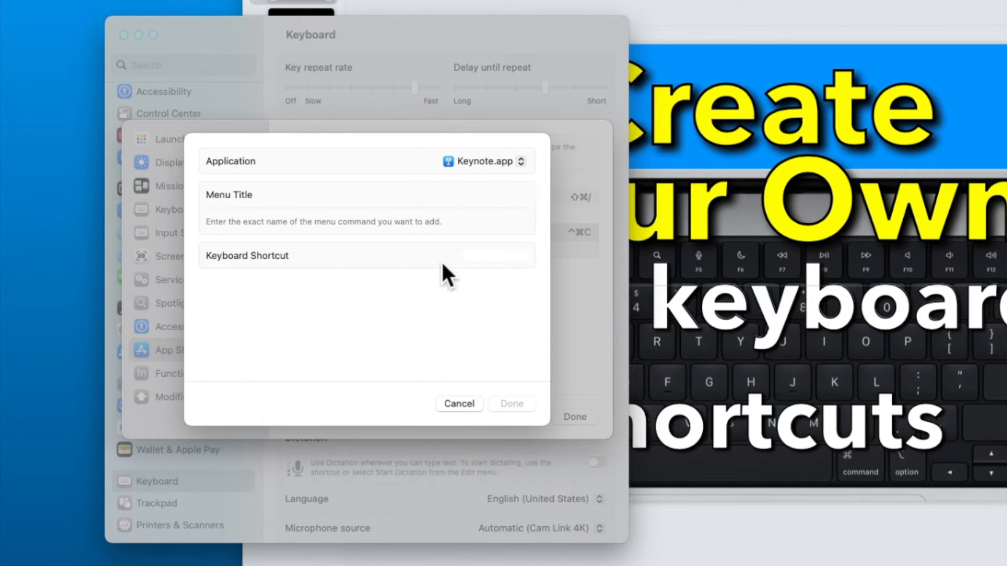
# Set the second shortcut's menu title to Paste Animation and its key combination to Control-Command-V, and save it.
pyautogui.write('Paste Animation')
pyautogui.press('ctrl+super+v')
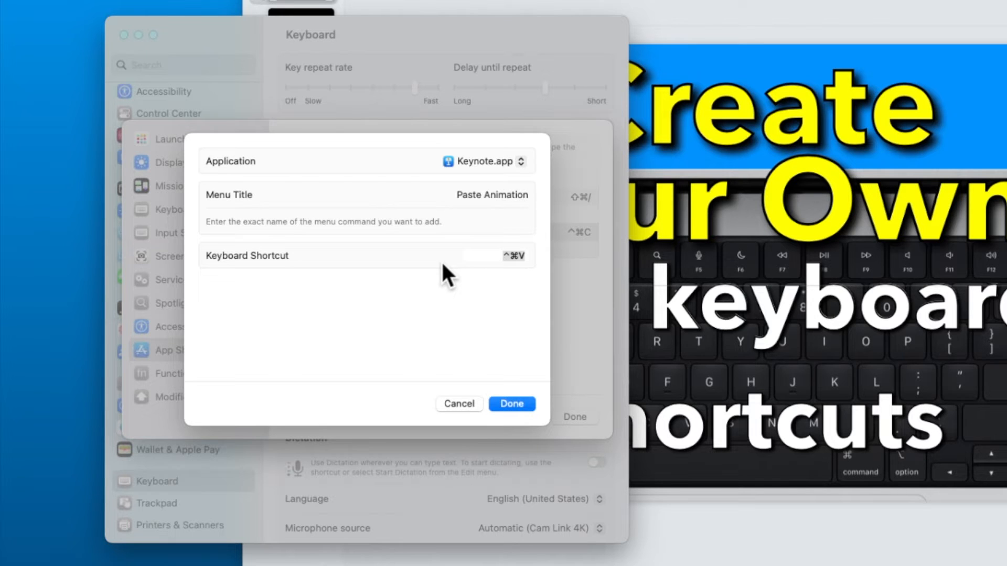
pyautogui.click(514, 403)
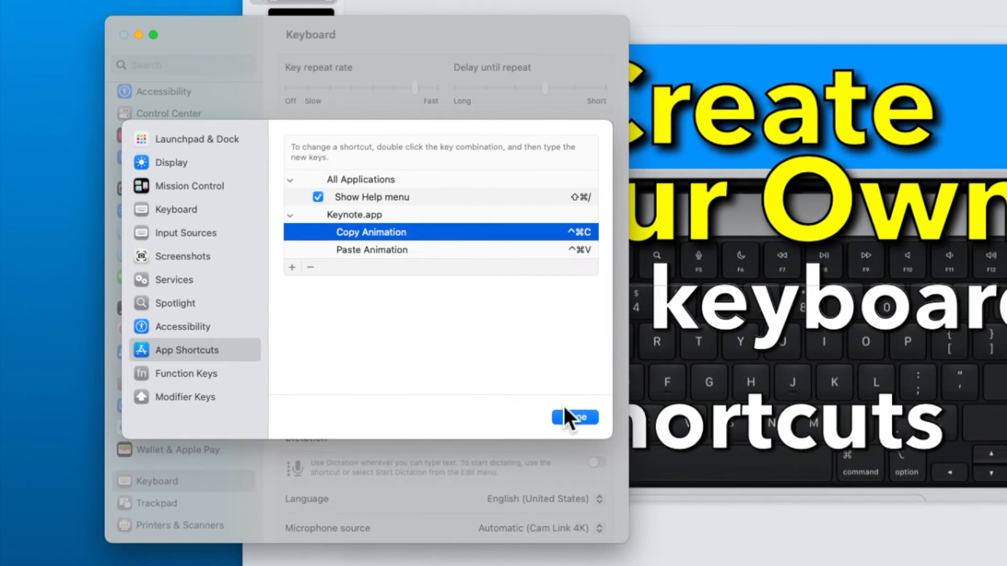
# Switch to Keynote and check the key combinations listed for the Copy Animation and Paste Animation commands.
pyautogui.press('super+Tab')
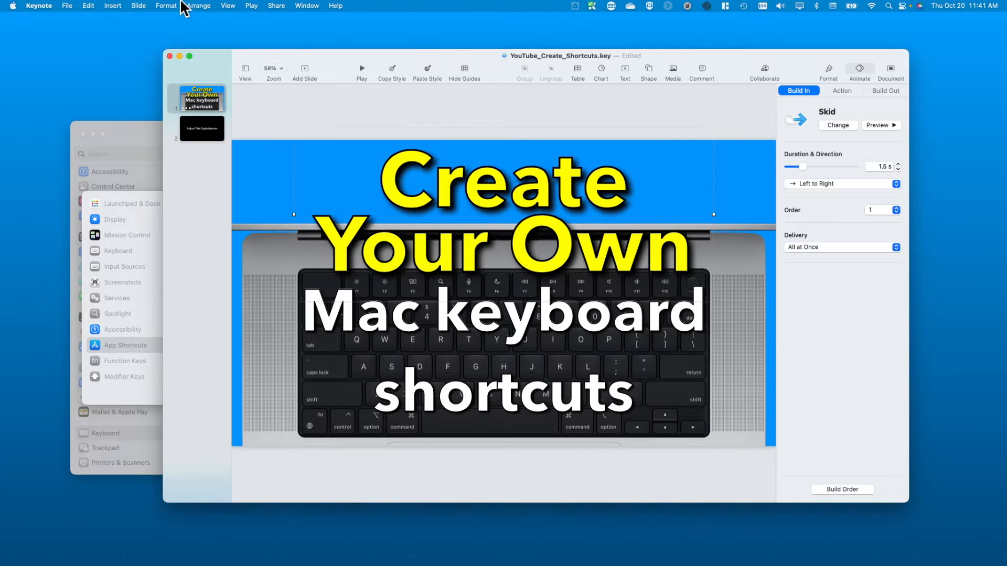
pyautogui.click(171, 5)
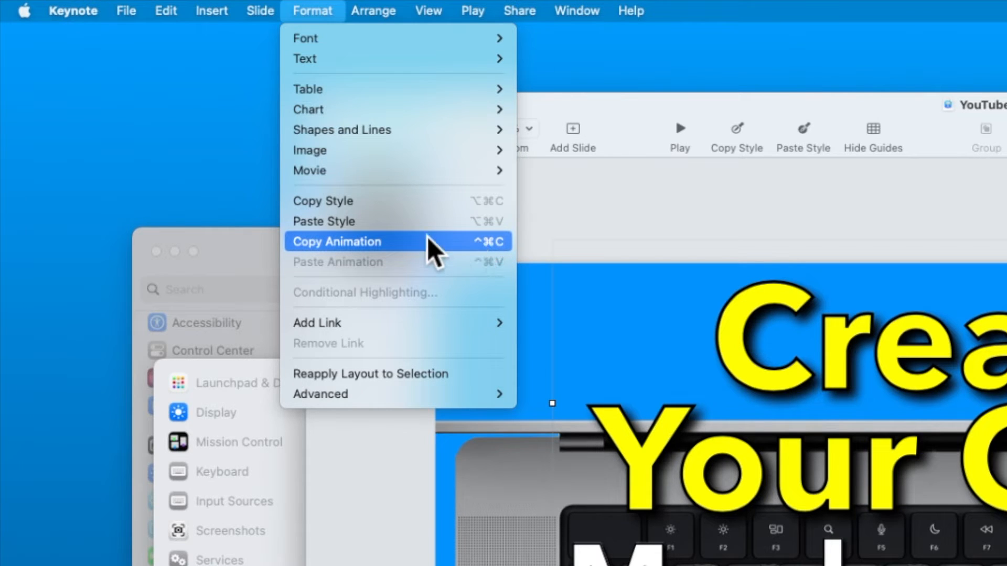
pyautogui.click(261, 3)
pyautogui.click(776, 169)
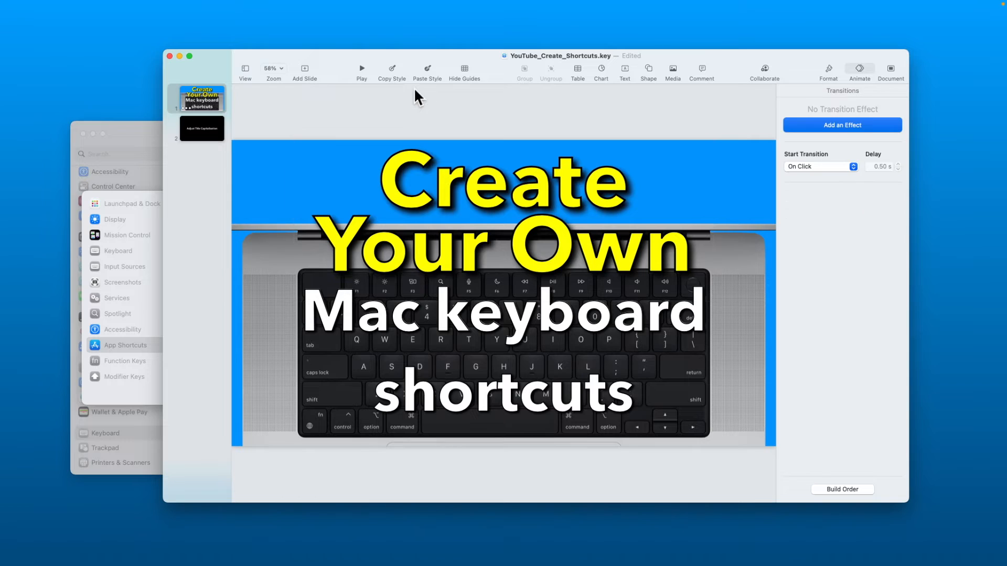
# Copy the title's Skid animation onto the keyboard image using the new shortcuts, and preview the result.
pyautogui.click(790, 326)
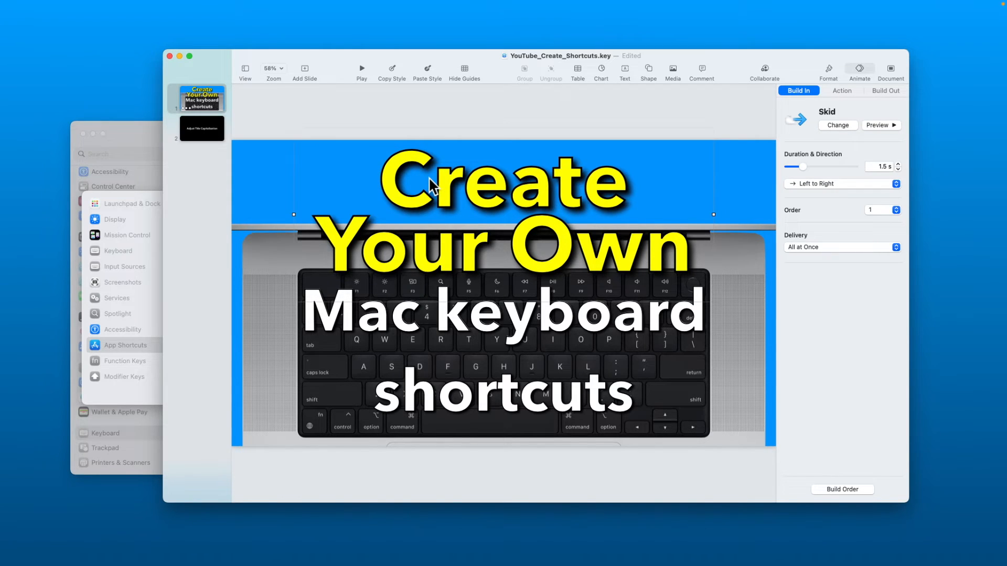
pyautogui.click(443, 321)
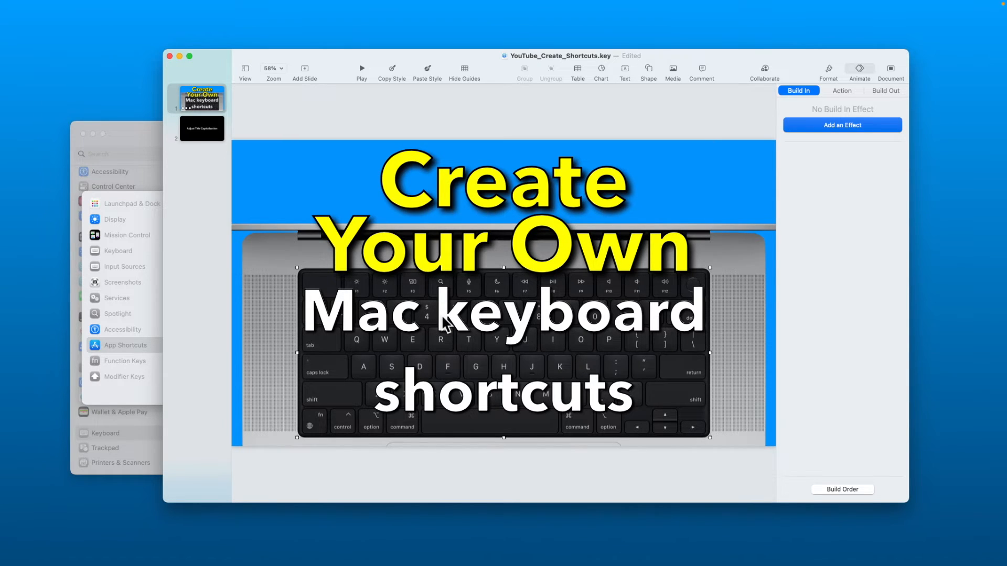
pyautogui.press('ctrl+super+v')
pyautogui.click(874, 129)
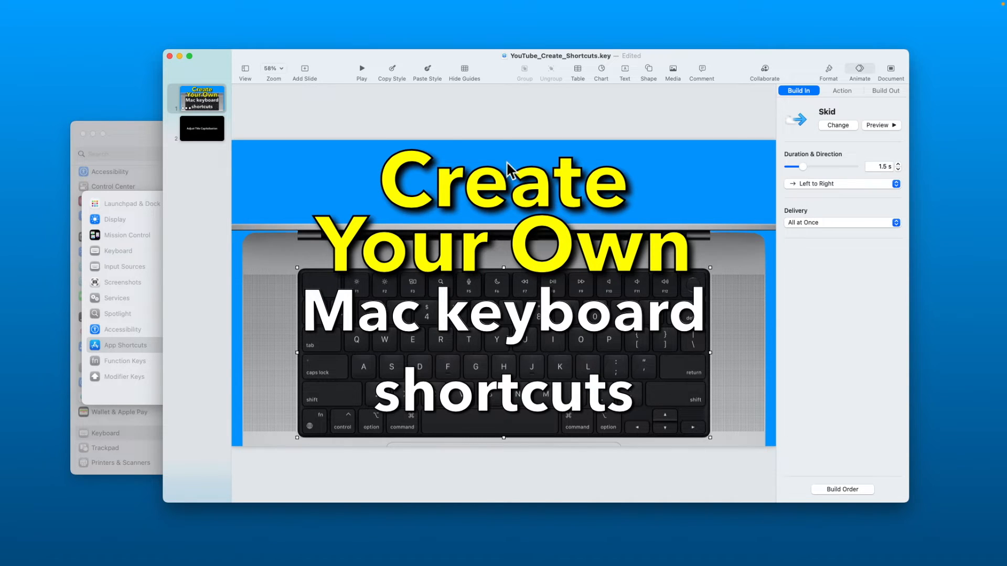
# Review the animation copy and paste commands again with the keyboard image selected.
pyautogui.moveTo(198, 4)
pyautogui.click(162, 7)
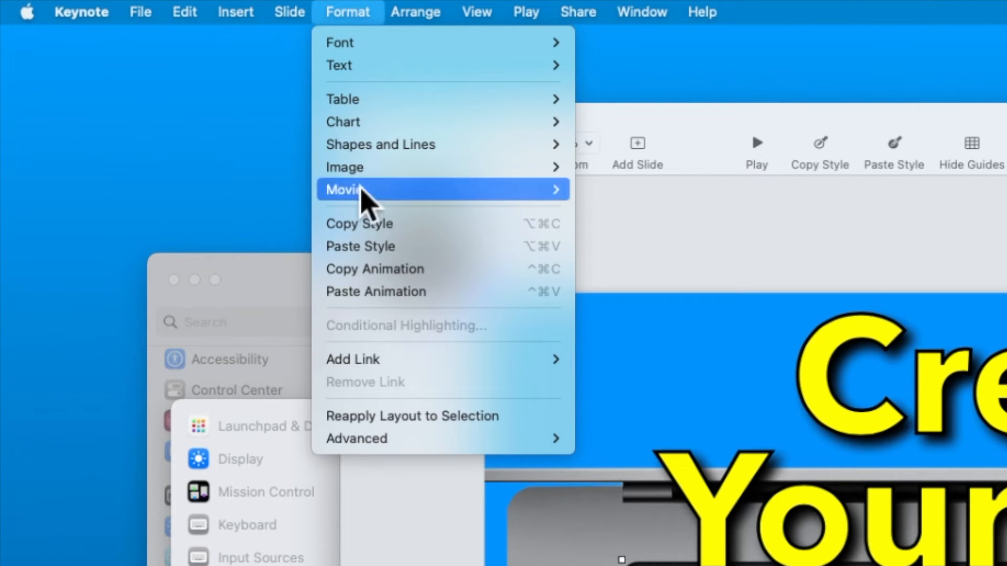
pyautogui.click(360, 10)
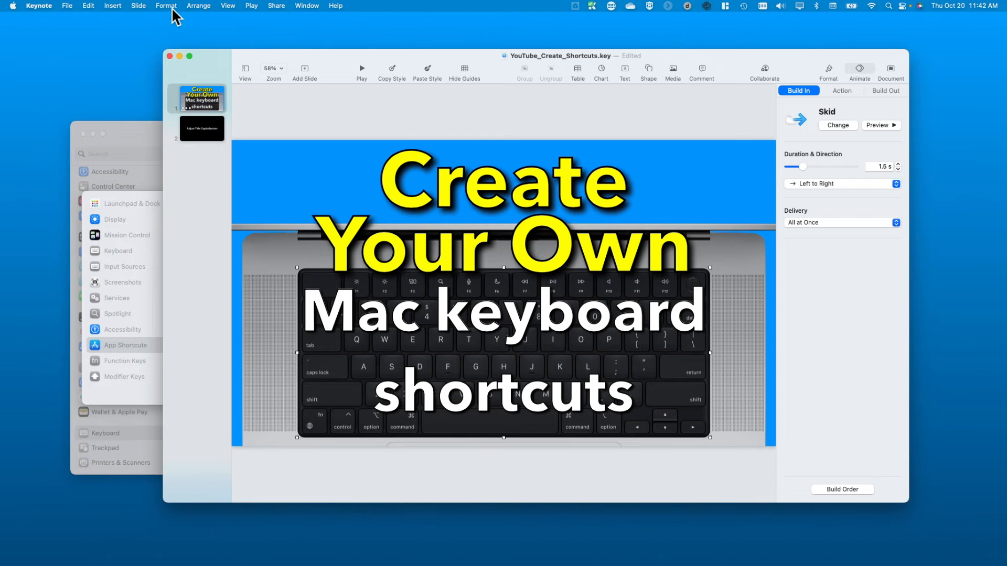
# Capture a screenshot of the command path Format, Font, Capitalization, with its options open, while the second slide's title is selected.
pyautogui.click(199, 133)
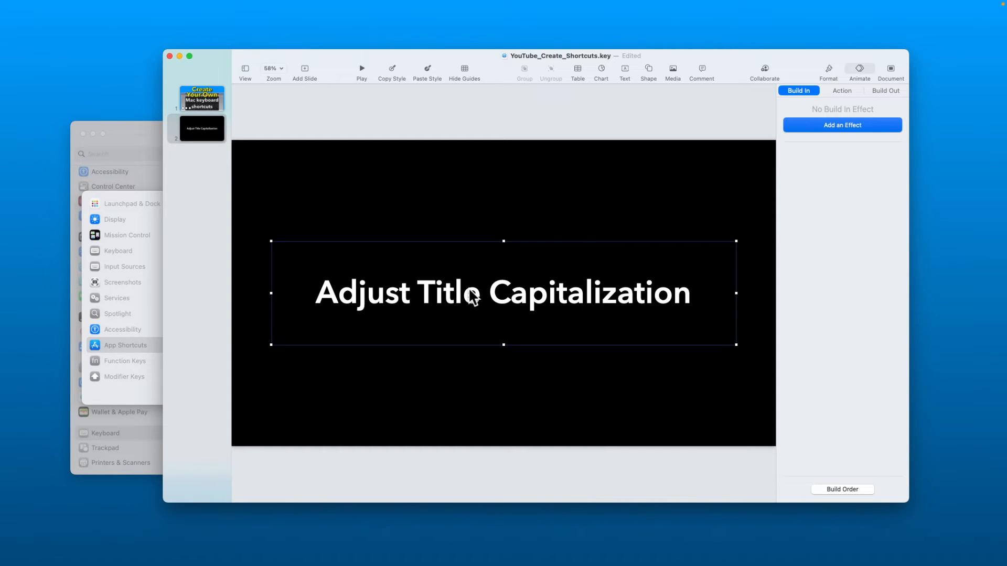
pyautogui.moveTo(180, 6)
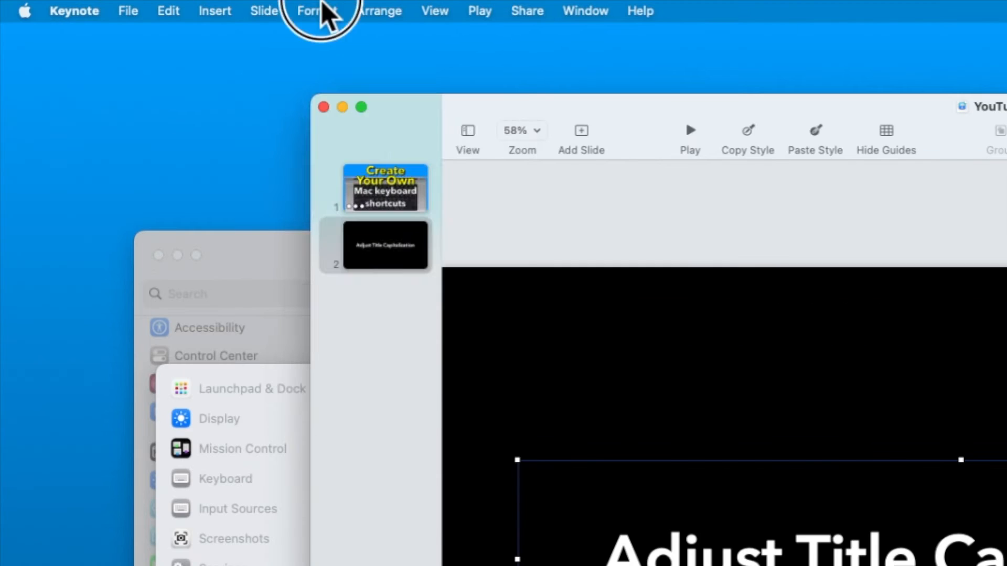
pyautogui.click(168, 5)
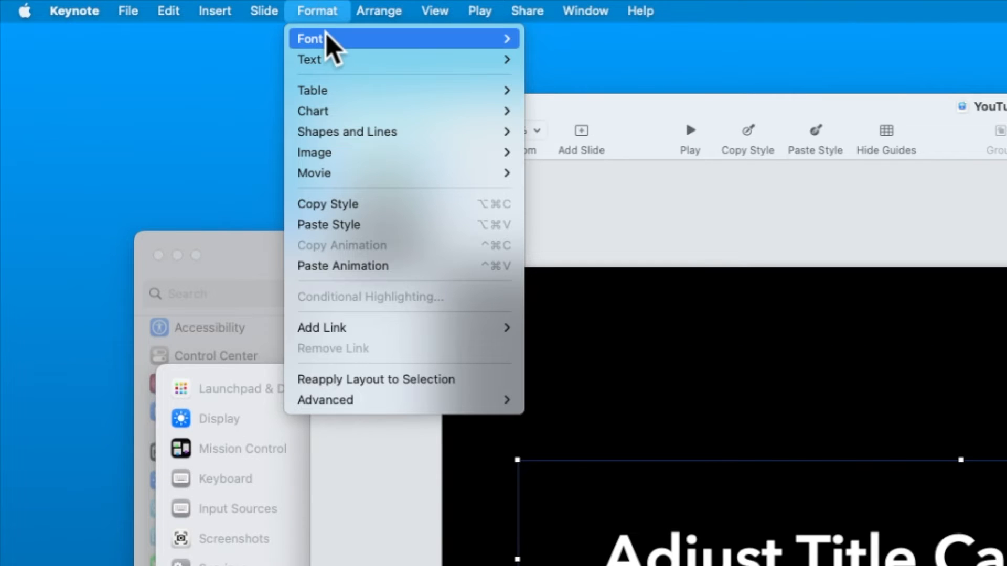
pyautogui.moveTo(170, 18)
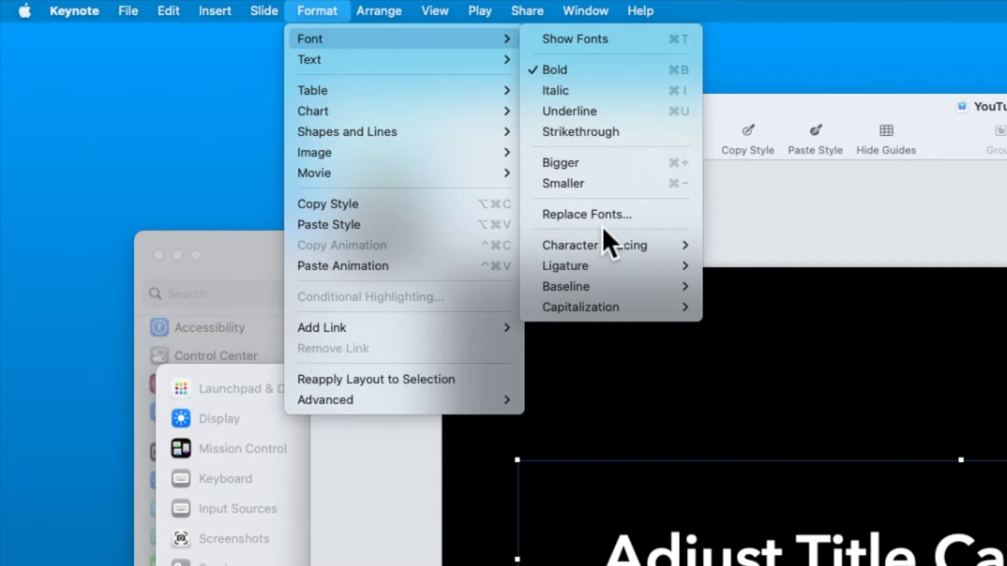
pyautogui.moveTo(602, 307)
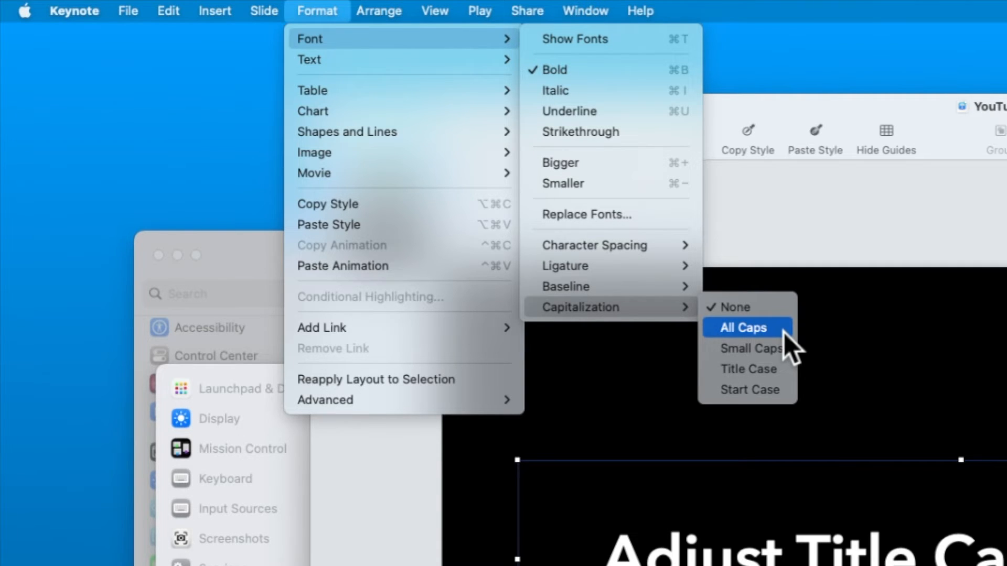
pyautogui.press('super+shift+4')
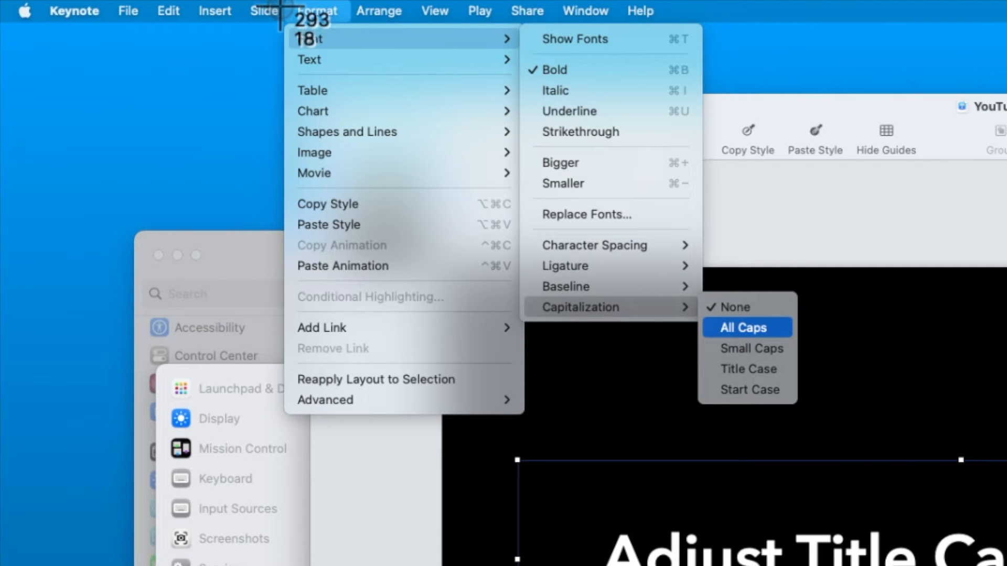
pyautogui.moveTo(281, 4); pyautogui.dragTo(831, 456)
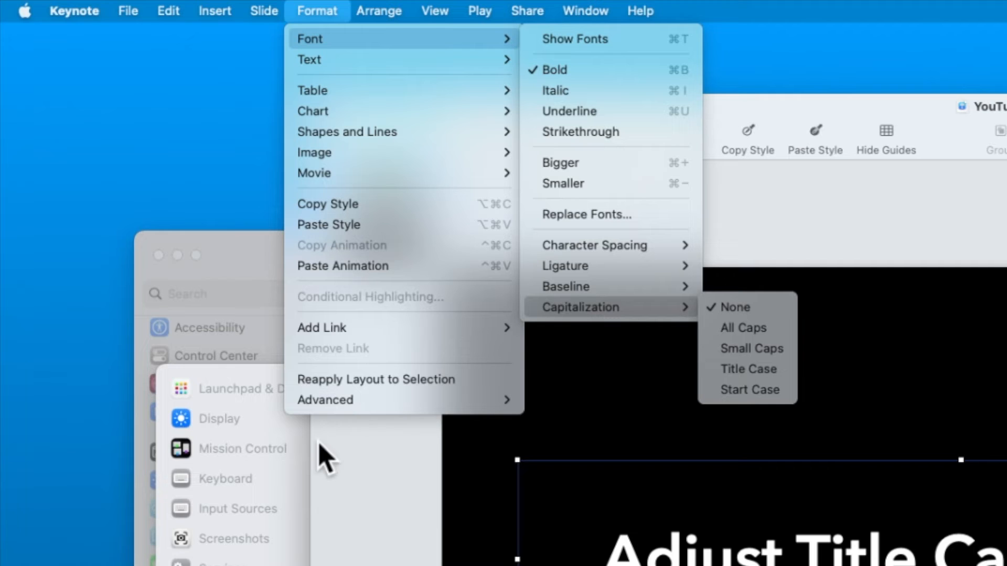
# Switch to System Settings and show the App Shortcuts list in the keyboard shortcut settings.
pyautogui.click(279, 426)
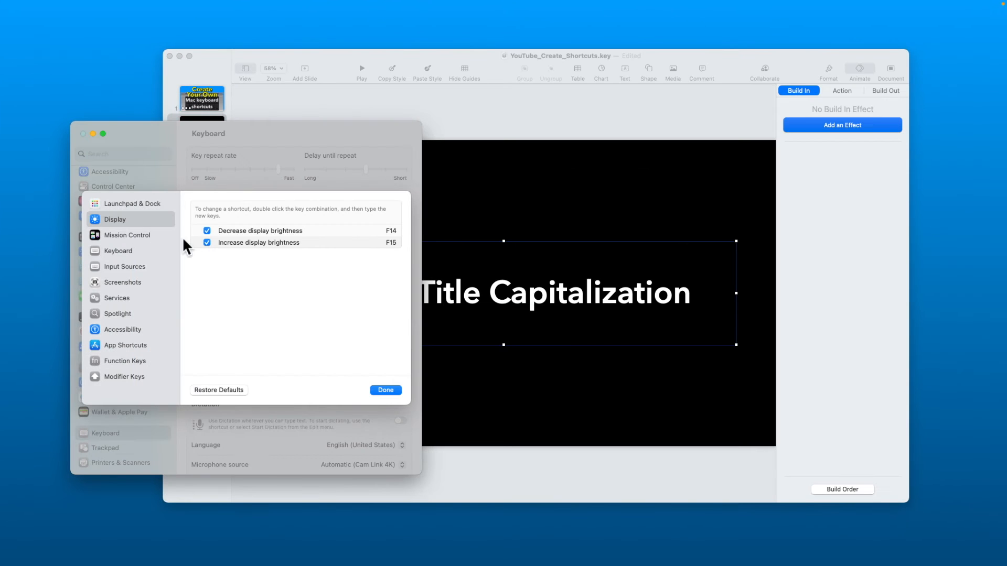
pyautogui.click(131, 347)
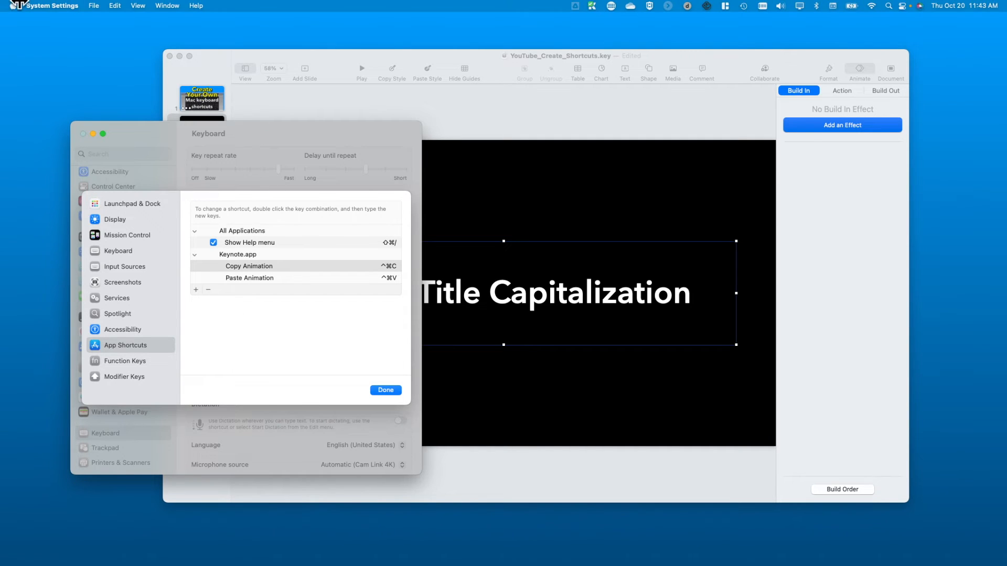
pyautogui.click(13, 6)
pyautogui.click(13, 6)
pyautogui.click(13, 6)
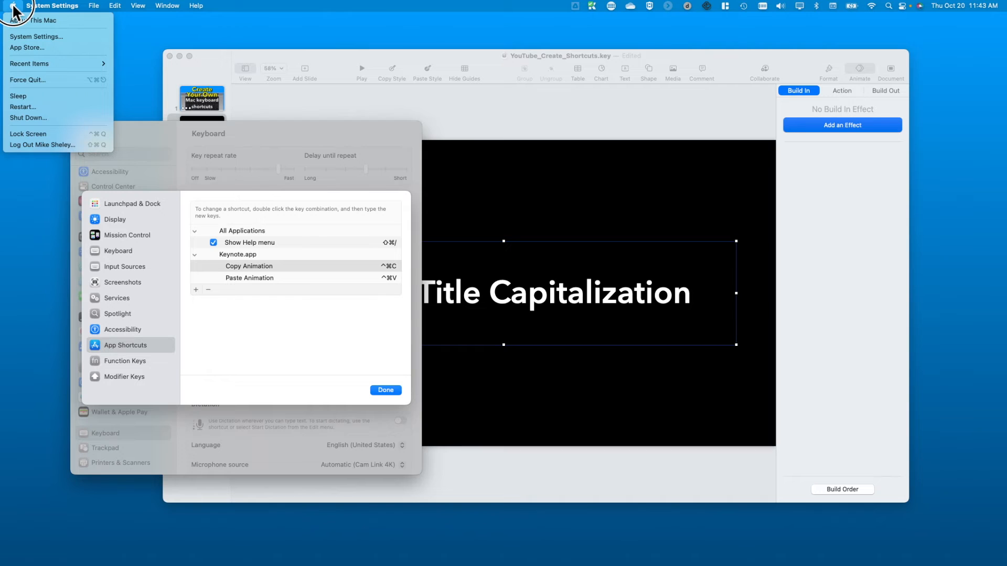
pyautogui.click(22, 38)
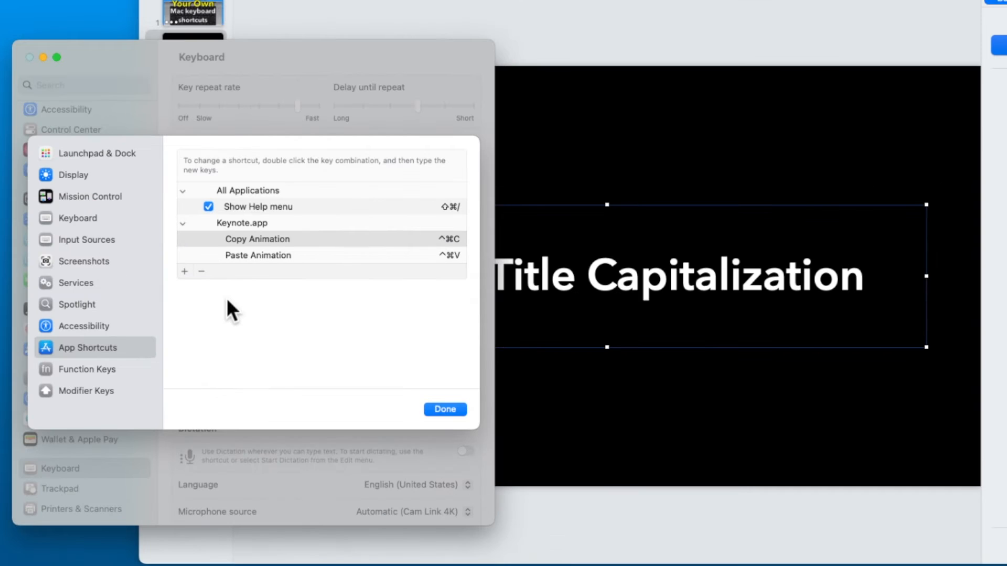
# Add a shortcut for All Applications with menu title Format->Font->Capitalization->All Caps and key combination Control-Option-A.
pyautogui.click(184, 272)
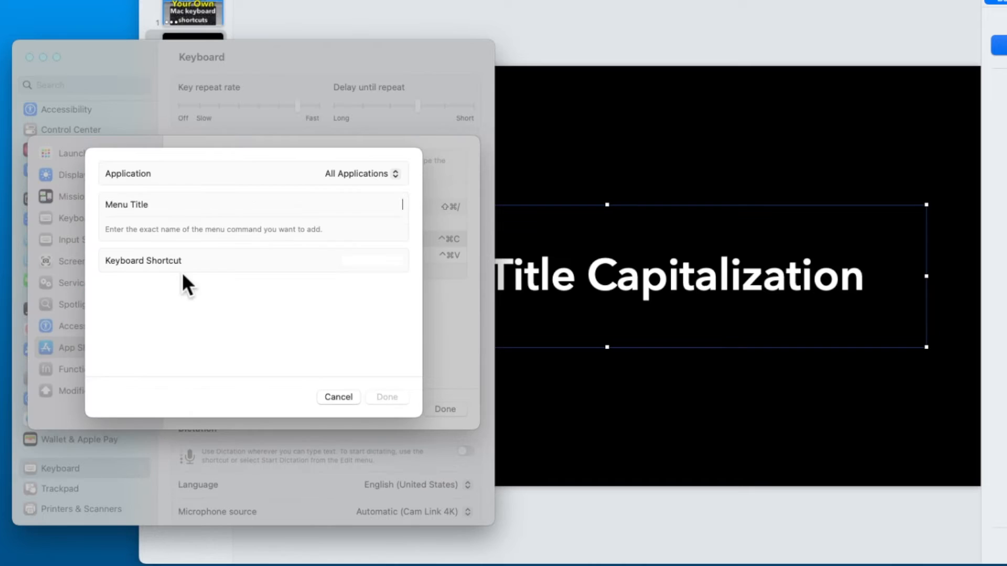
pyautogui.click(359, 179)
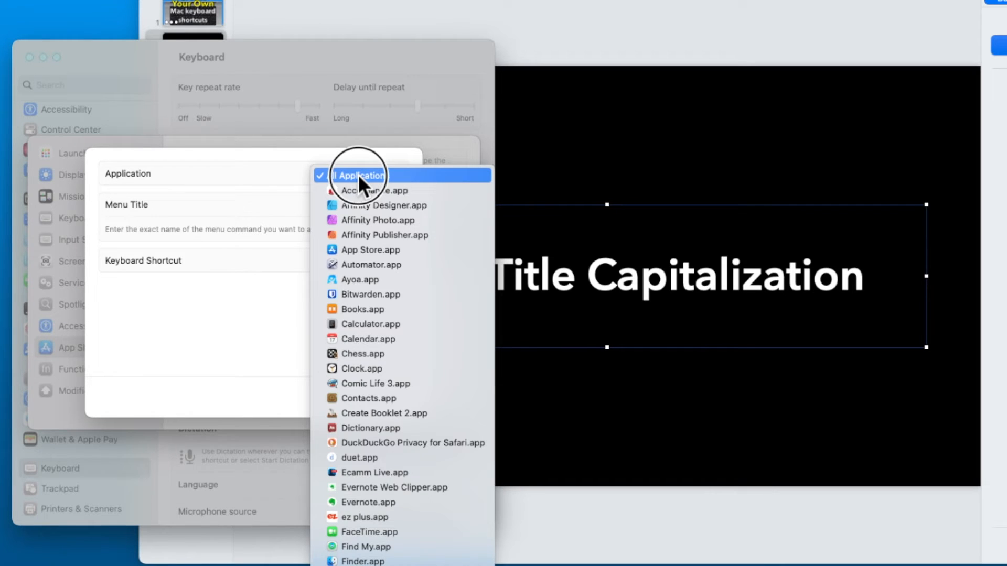
pyautogui.click(358, 174)
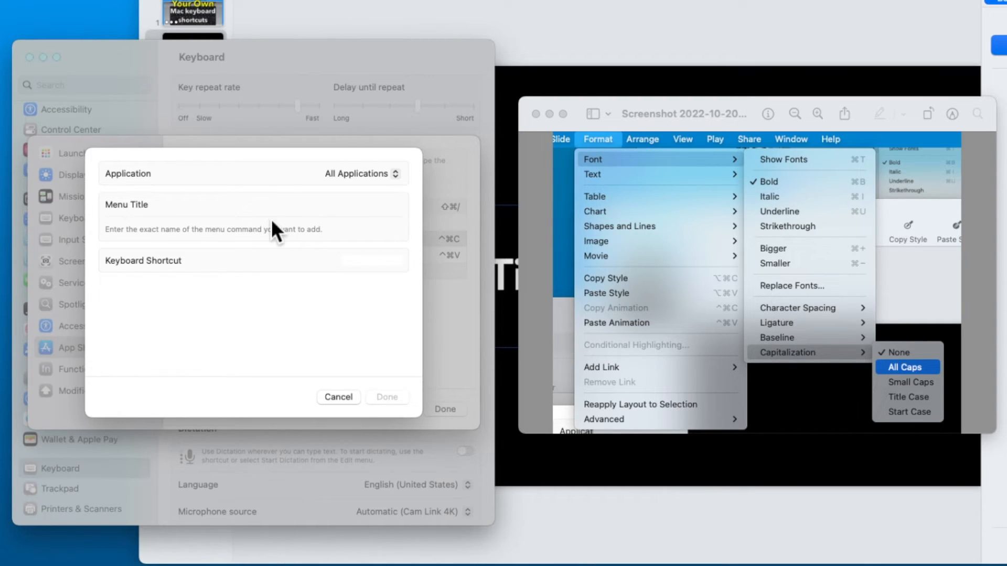
pyautogui.write('Format->Font->Capitalization')
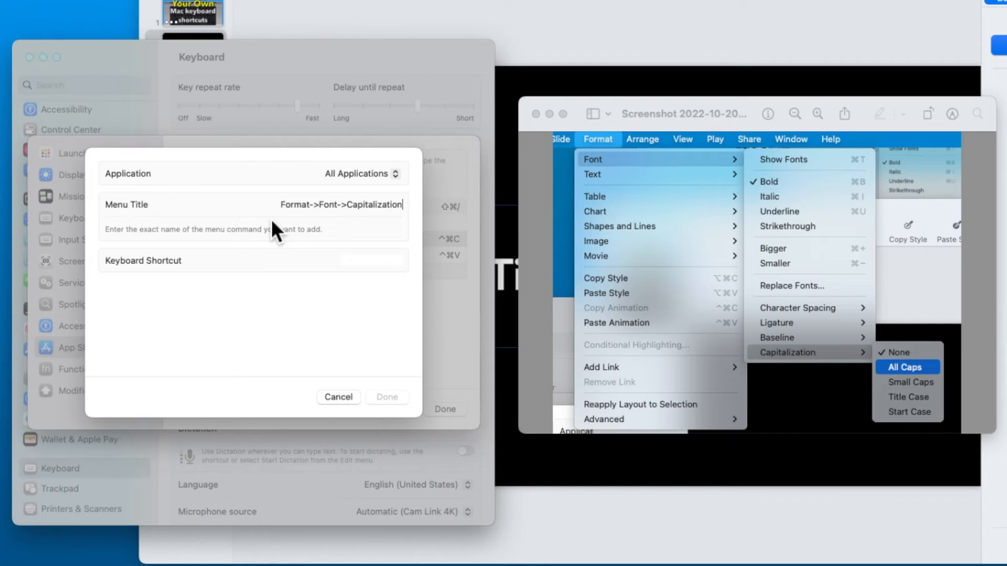
pyautogui.write('->')
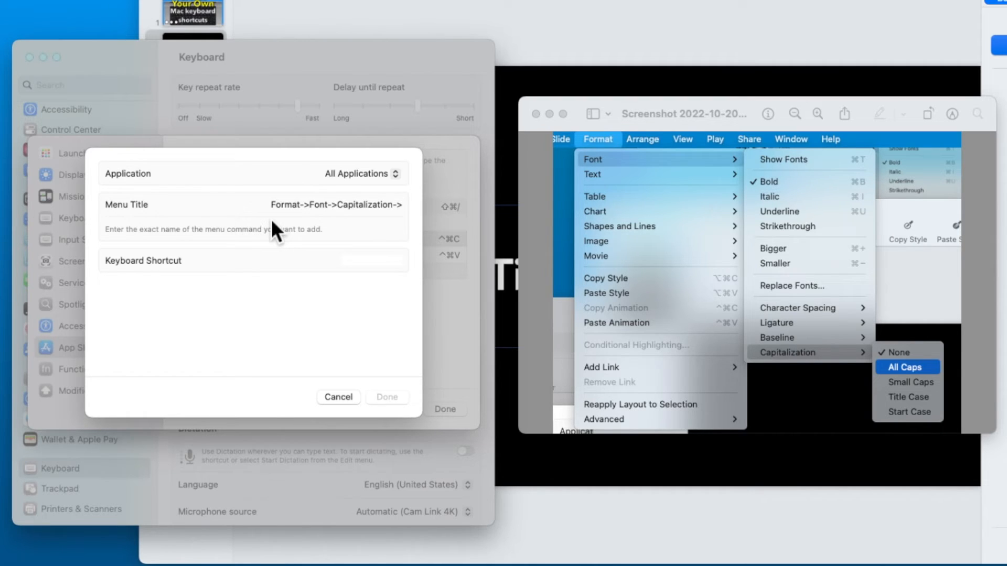
pyautogui.write('All Caps')
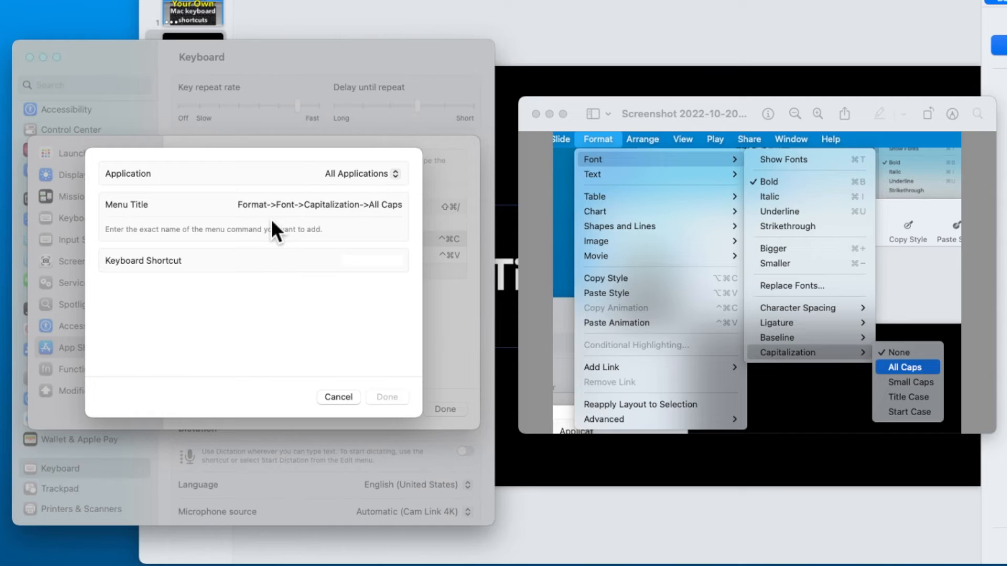
pyautogui.hotkey('ctrl', 'alt', 'a')
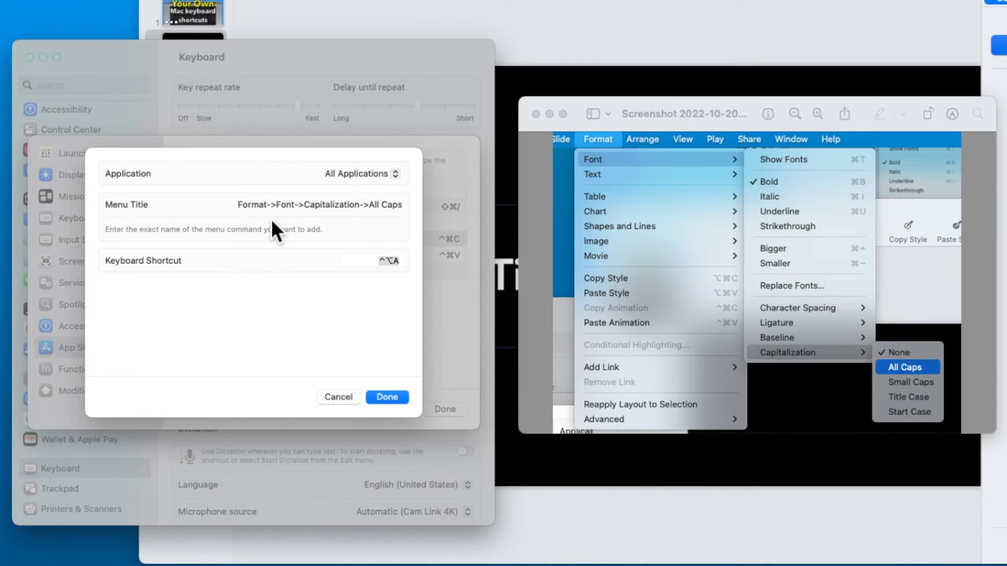
pyautogui.click(388, 402)
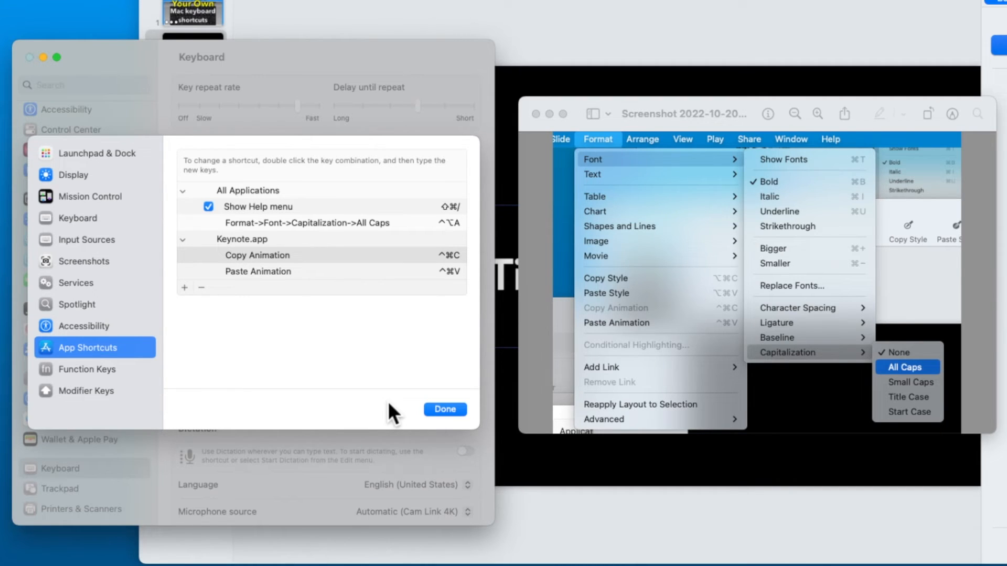
# Add a shortcut for All Applications with menu title Format->Font->Capitalization->Small Caps and key combination Control-Option-S.
pyautogui.click(180, 287)
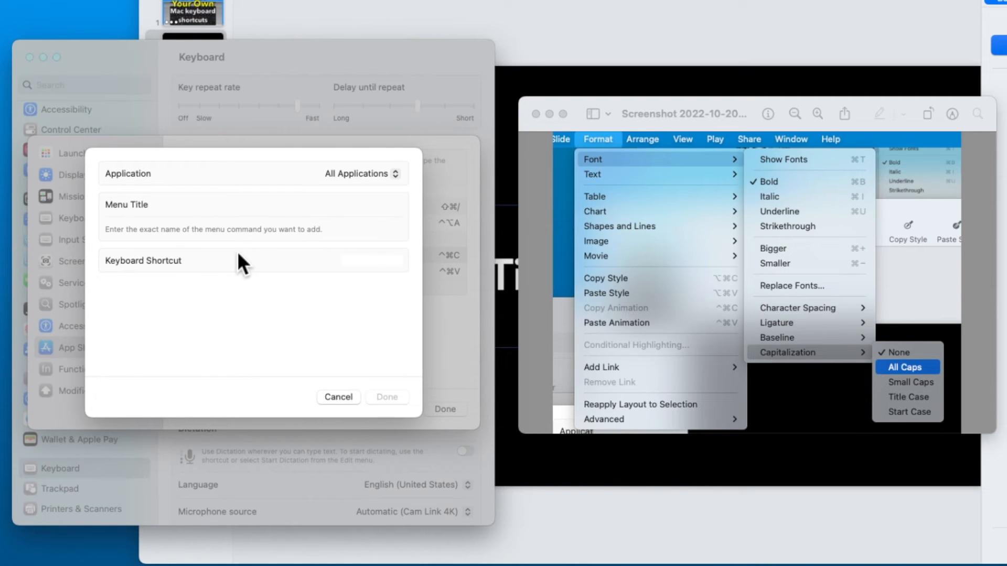
pyautogui.write('Format->Font->Capitalizati')
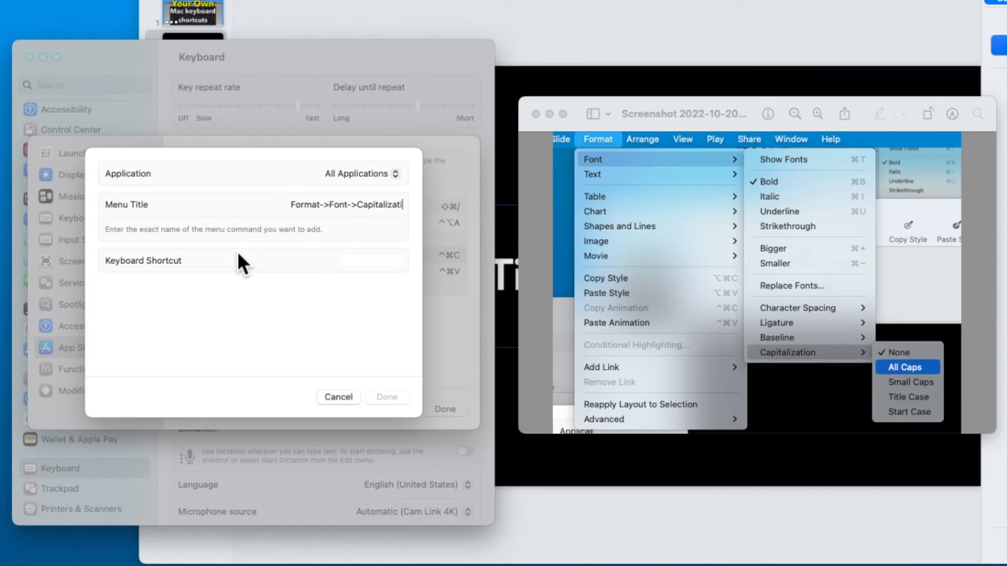
pyautogui.write('on->Small Caps')
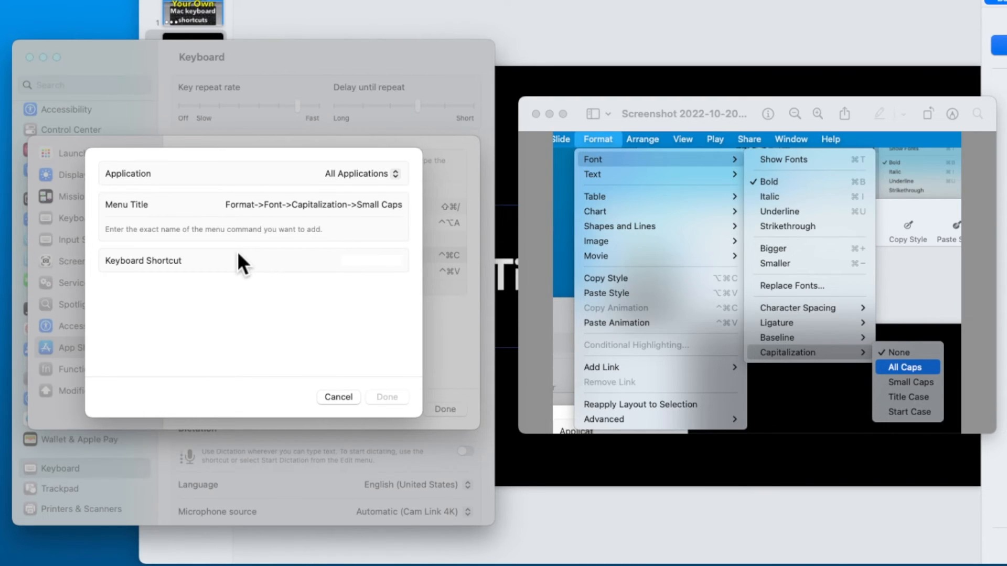
pyautogui.press('Tab')
pyautogui.hotkey('ctrl', 'alt', 's')
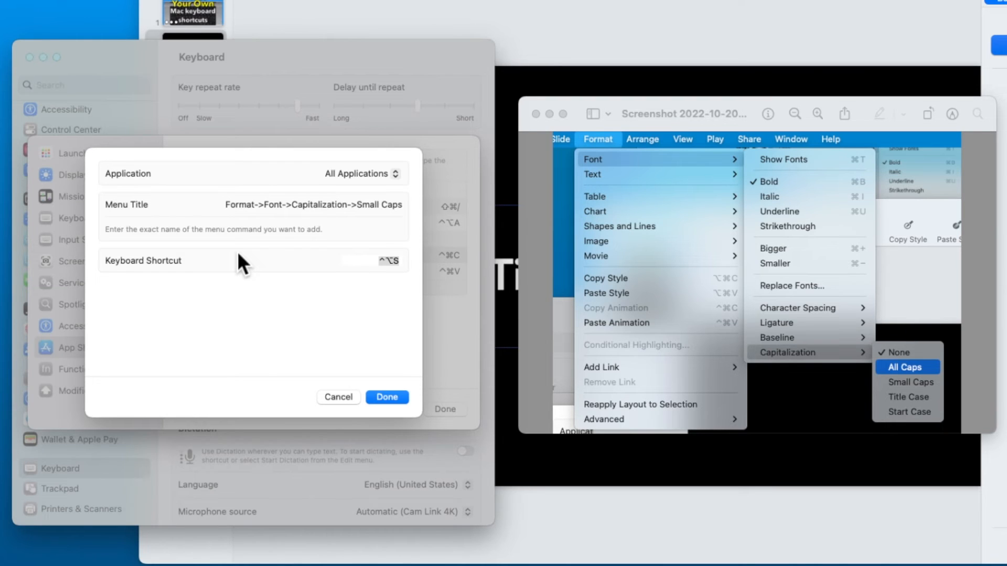
pyautogui.click(397, 395)
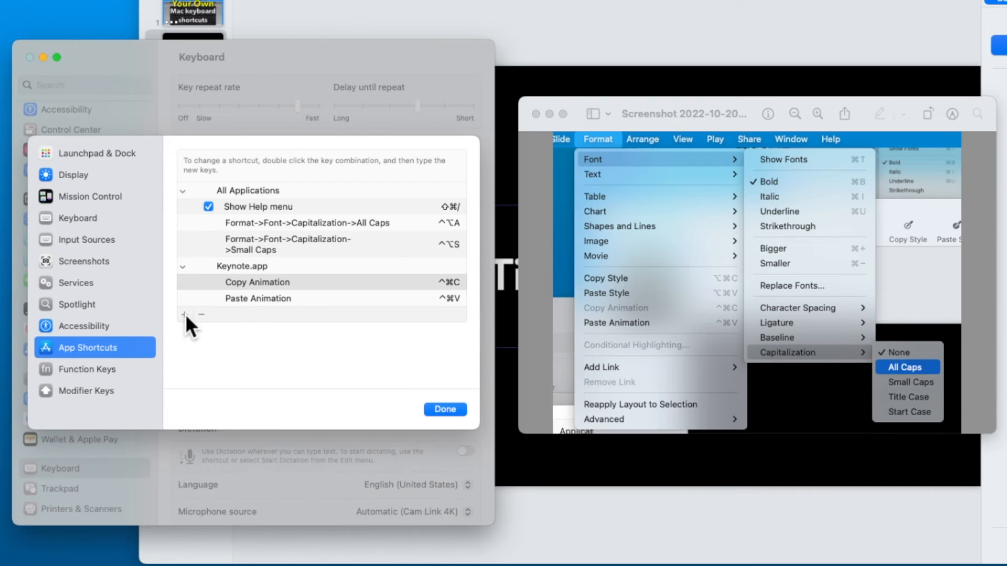
# Add a shortcut for All Applications with menu title Format->Font->Capitalization->None and key combination Control-Option-N.
pyautogui.click(184, 314)
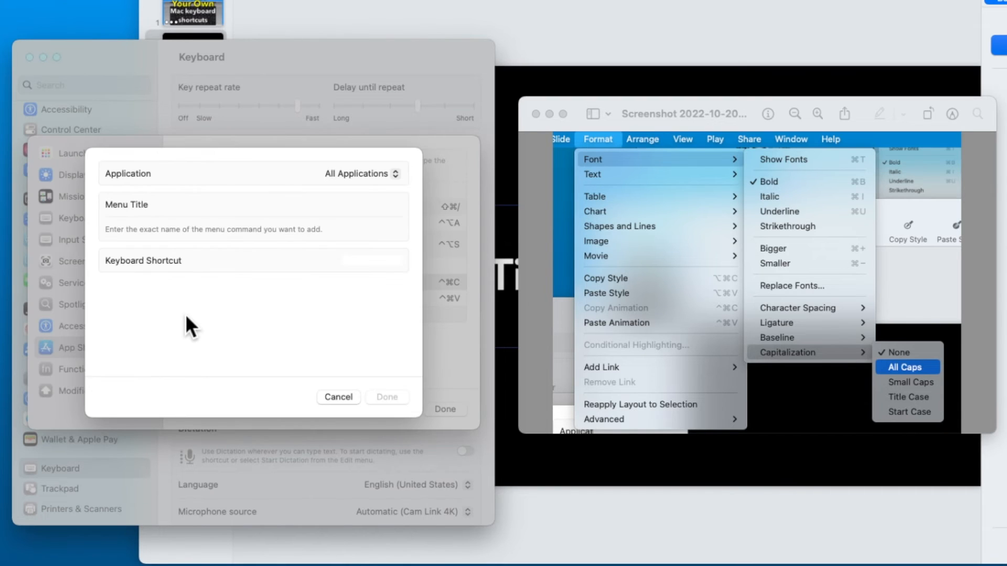
pyautogui.write('Format->Font->Capitalizat')
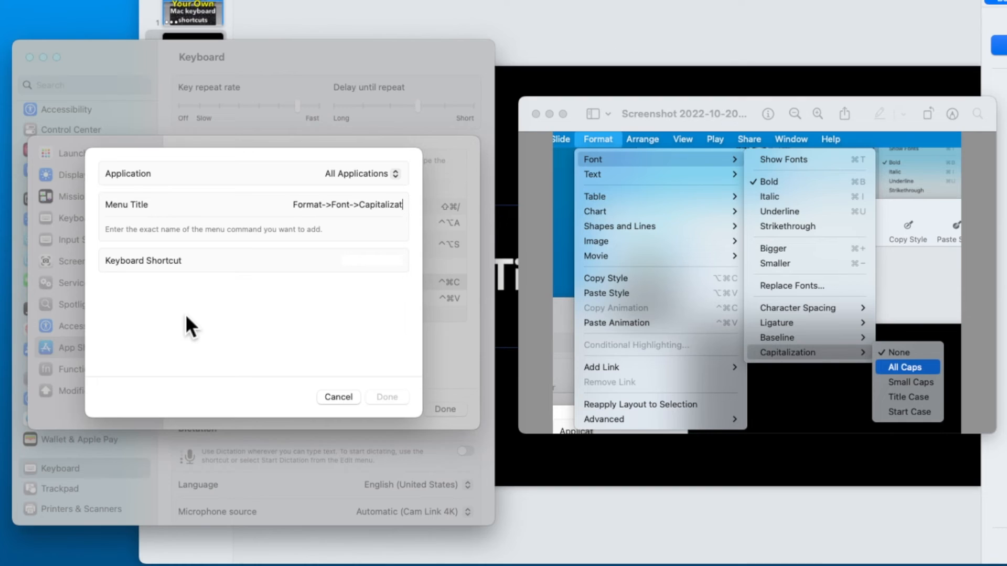
pyautogui.write('ion->None')
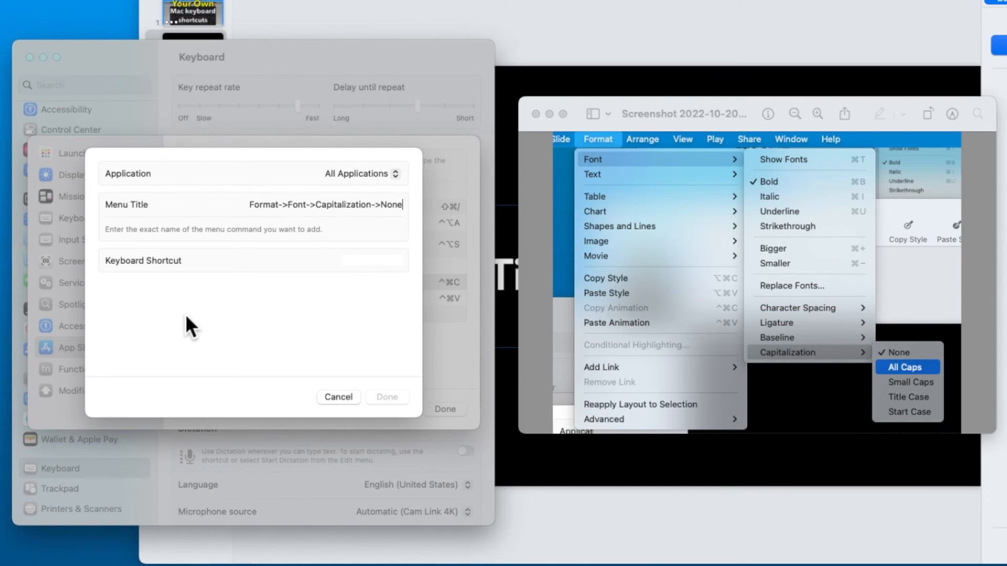
pyautogui.press('Tab')
pyautogui.hotkey('ctrl', 'alt', 'n')
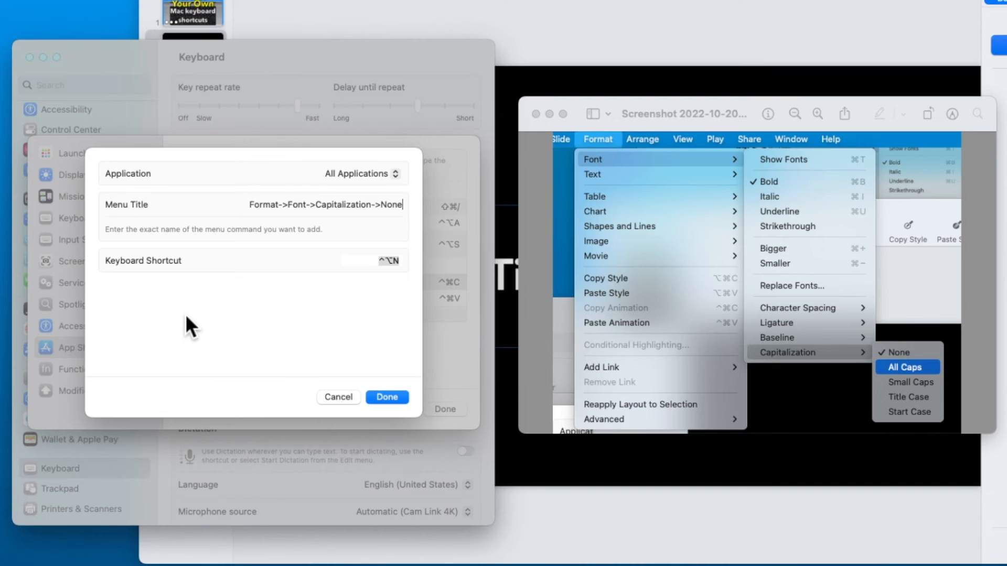
pyautogui.click(388, 397)
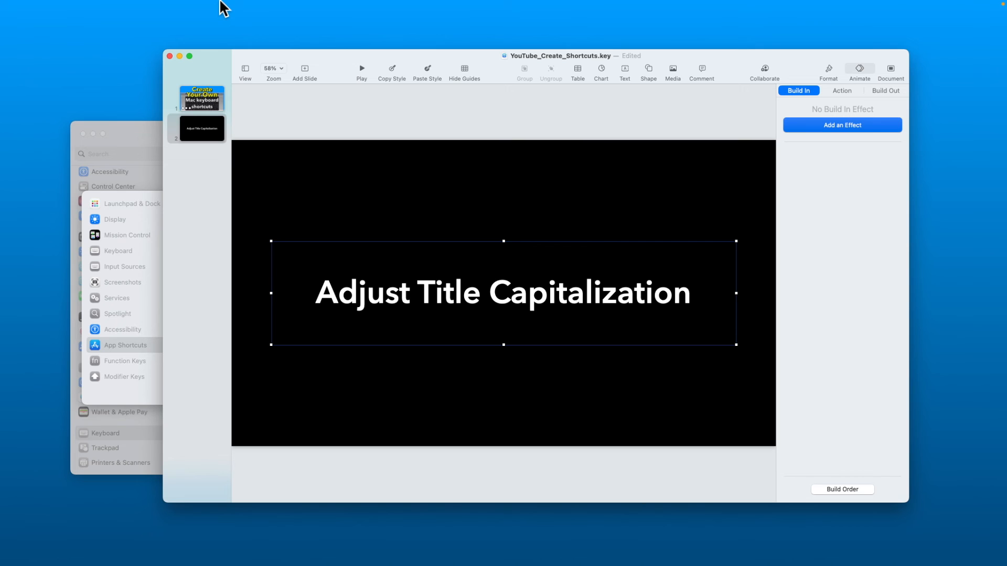
# Switch to Keynote and check the key combinations listed for the font capitalization options None, All Caps and Small Caps.
pyautogui.moveTo(219, 1)
pyautogui.click(169, 7)
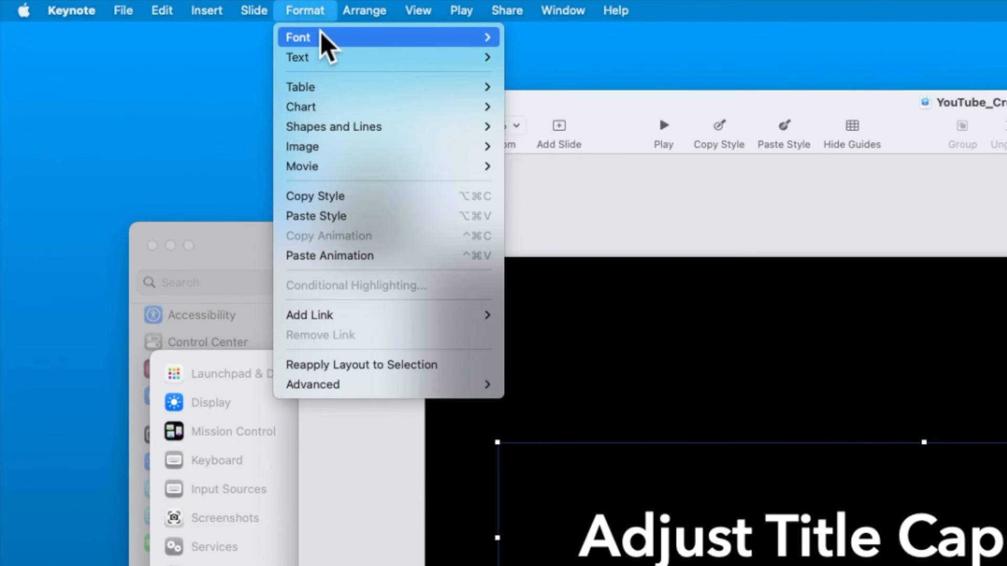
pyautogui.moveTo(180, 22)
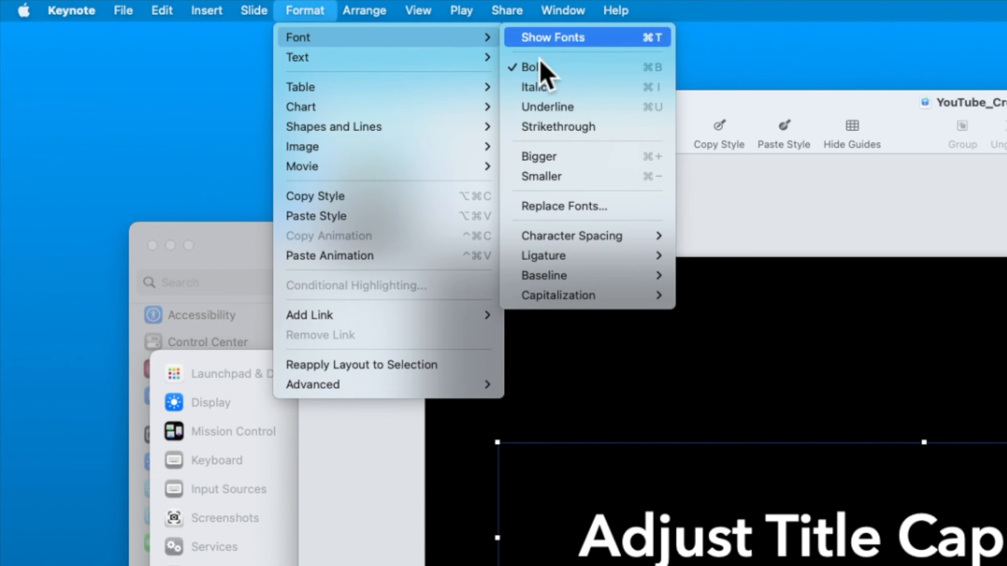
pyautogui.moveTo(574, 294)
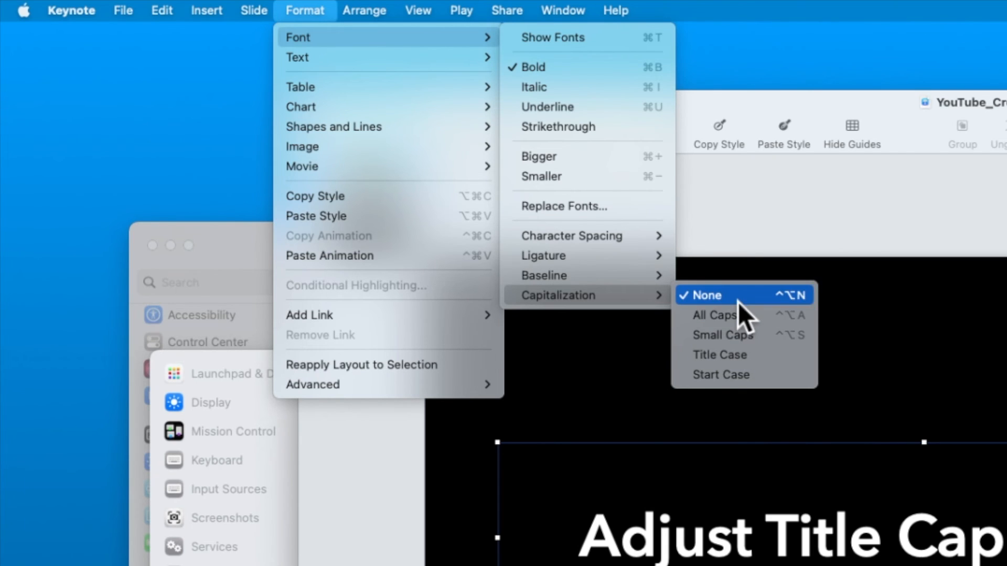
pyautogui.click(776, 219)
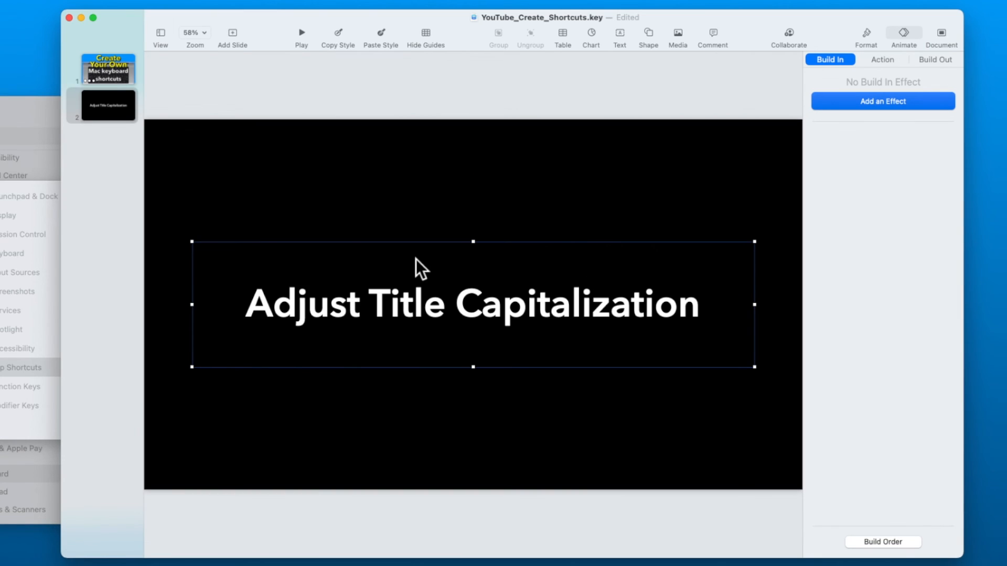
# Try the new capitalization shortcuts on the second slide's title, applying All Caps and switching it to Small Caps.
pyautogui.press('ctrl+alt+super+a')
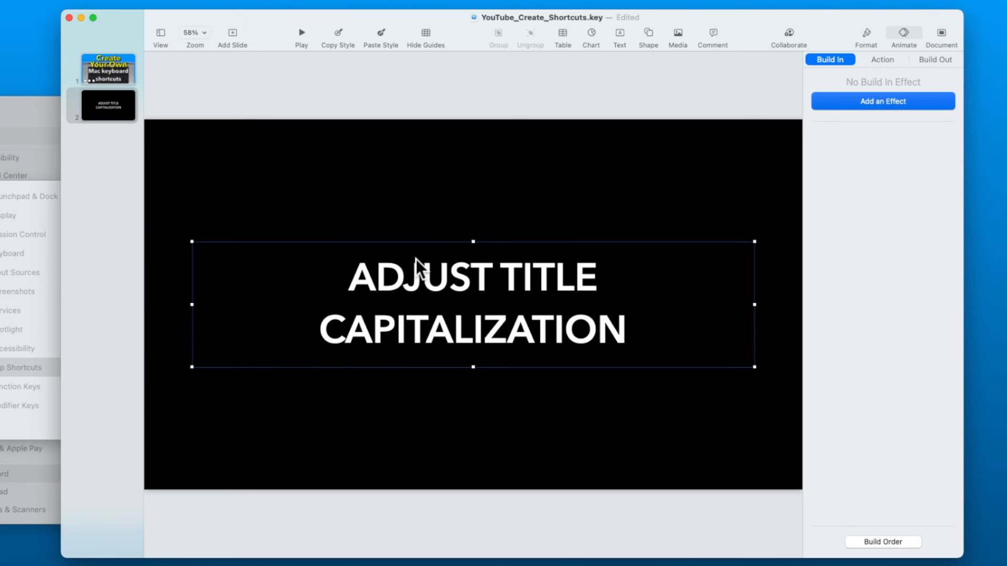
pyautogui.press('ctrl+alt+super+s')
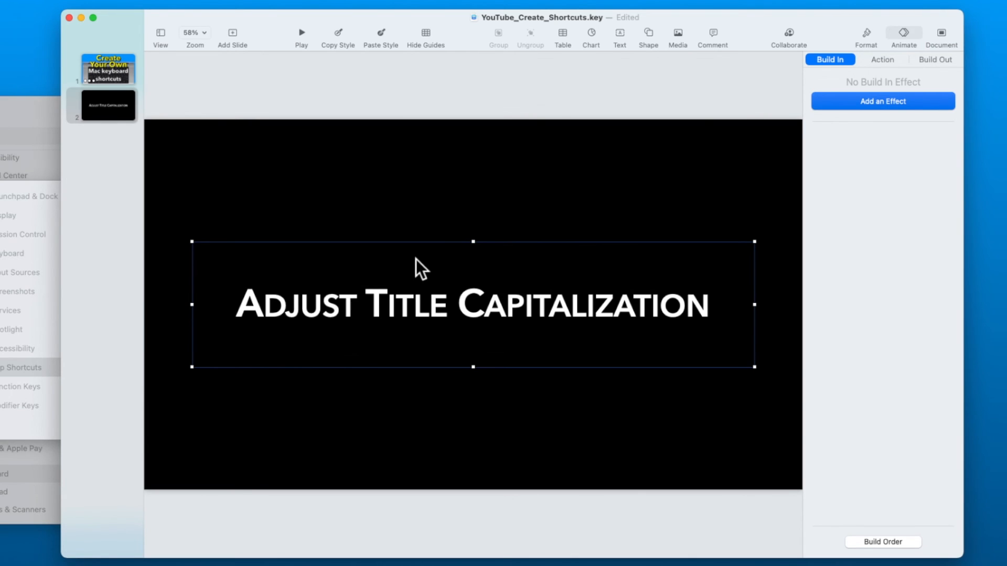
# Set the capitalization of the second slide's title to None using the custom shortcut.
pyautogui.press('ctrl+alt+super+t')
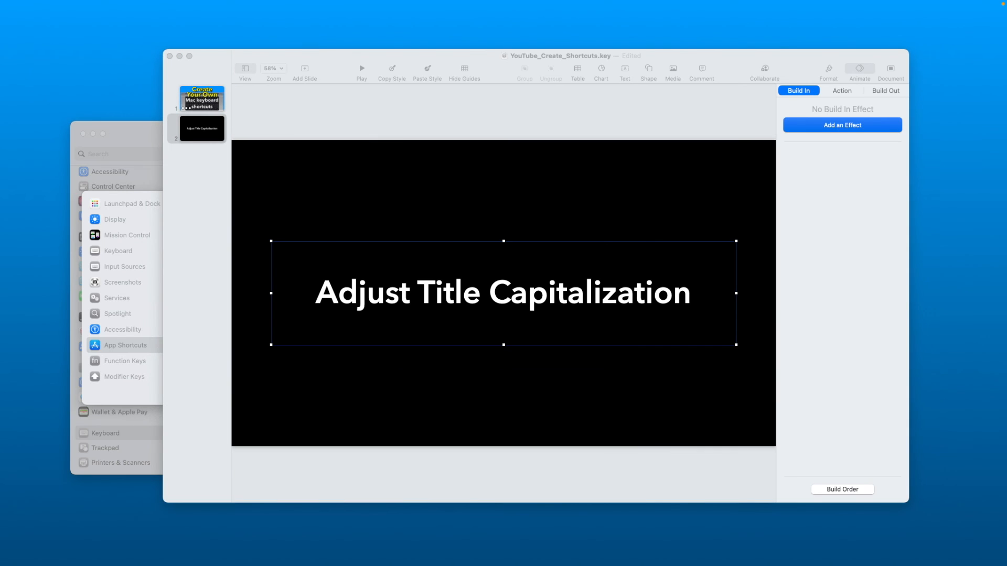
# Switch to Pages and try the custom shortcuts on the line "Adjust Text Capitalization", applying All Caps, Small Caps and None in turn.
pyautogui.moveTo(1004, 137); pyautogui.dragTo(587, 41)
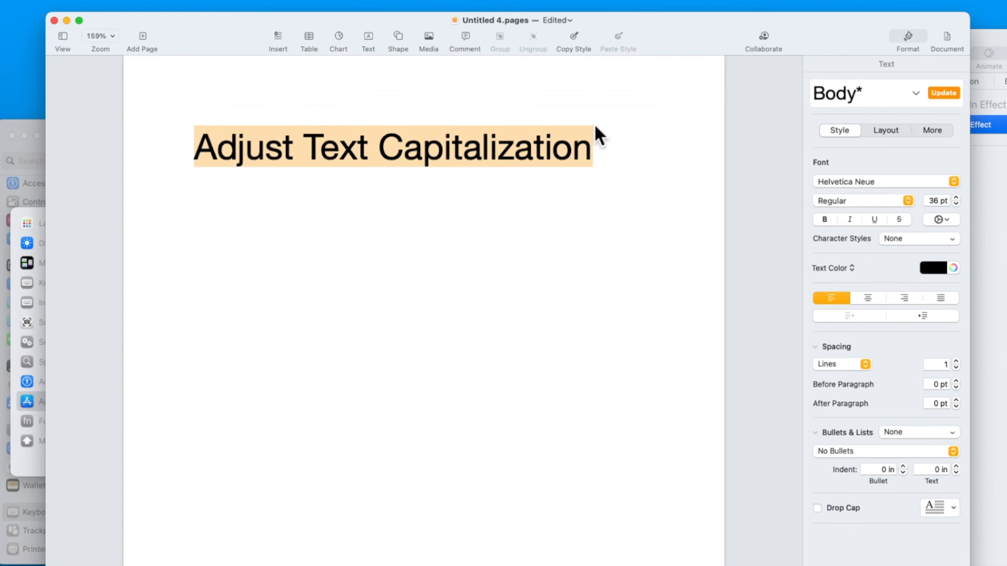
pyautogui.click(507, 165)
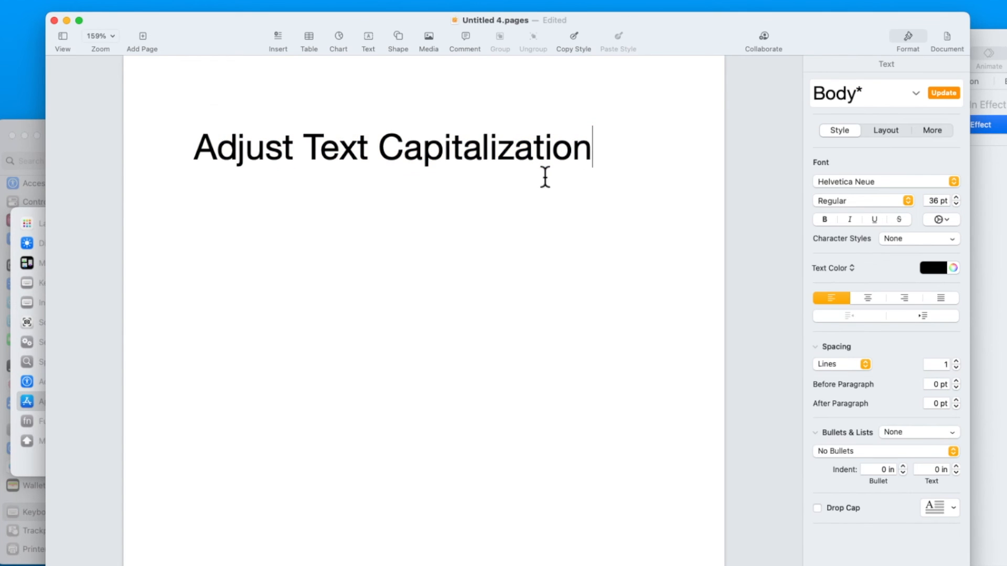
pyautogui.moveTo(598, 145); pyautogui.dragTo(188, 149)
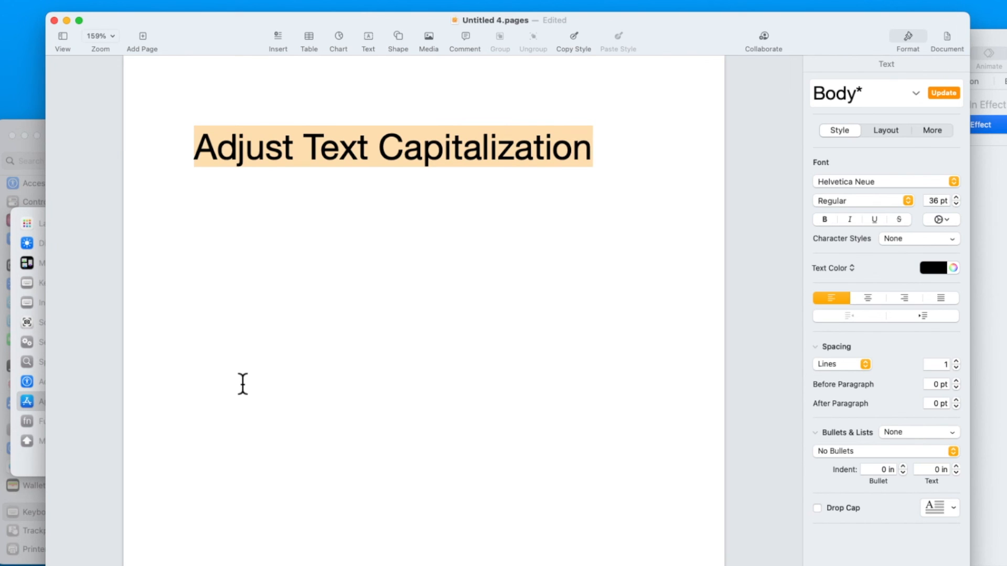
pyautogui.press('ctrl+alt+super+u')
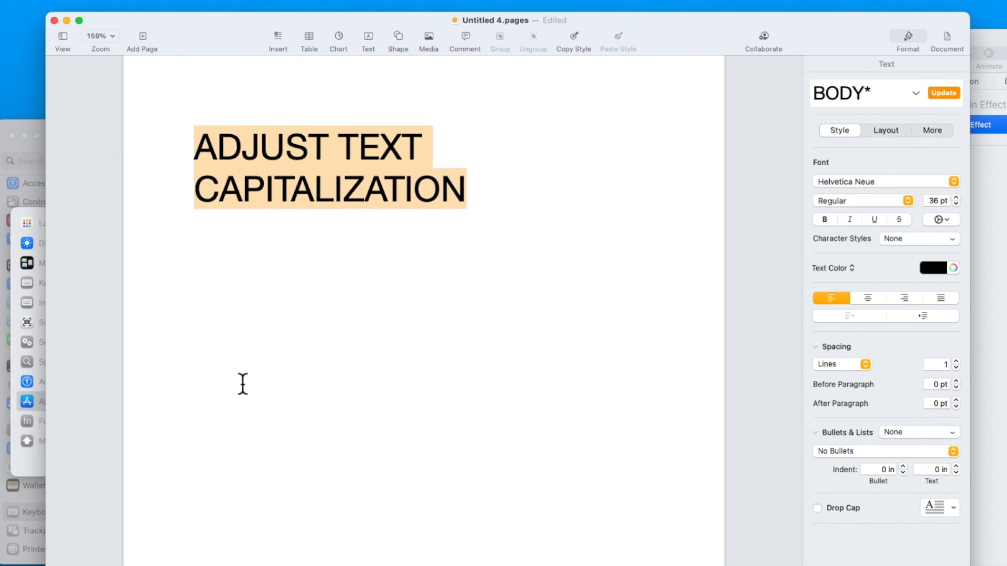
pyautogui.press('ctrl+alt+super+s')
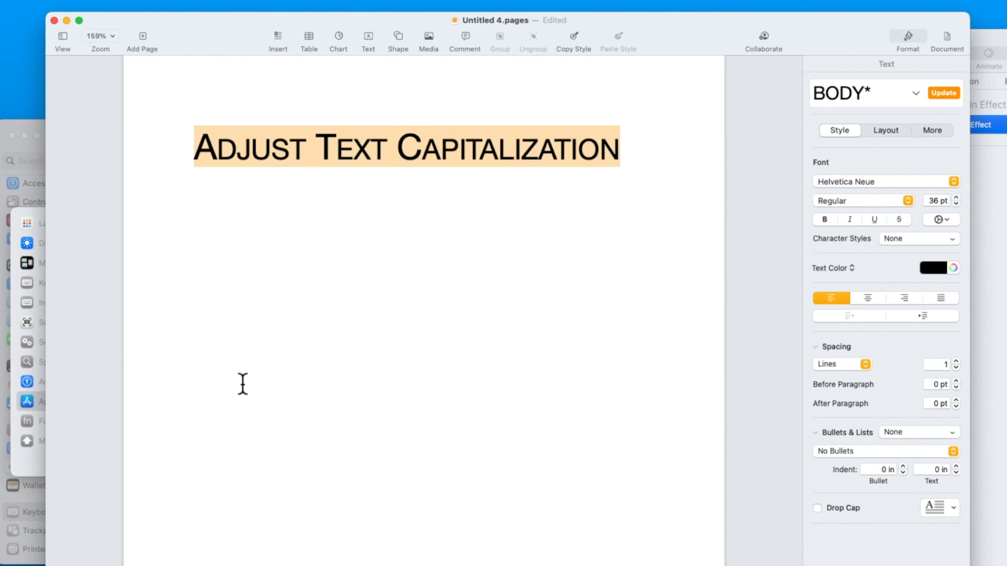
pyautogui.press('ctrl+alt+super+n')
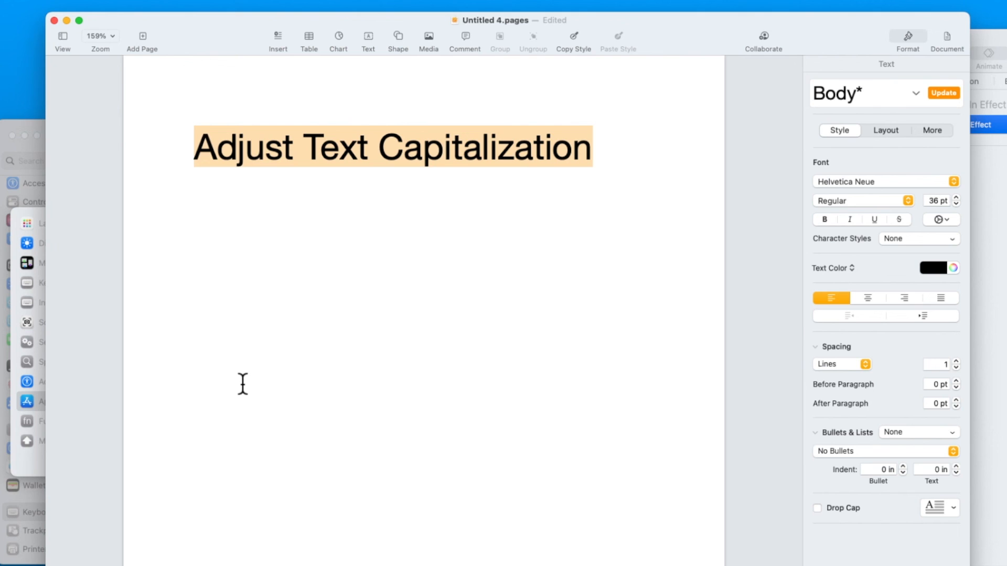
# Check the key combinations listed for the font capitalization options None, All Caps and Small Caps in Pages.
pyautogui.click(278, 6)
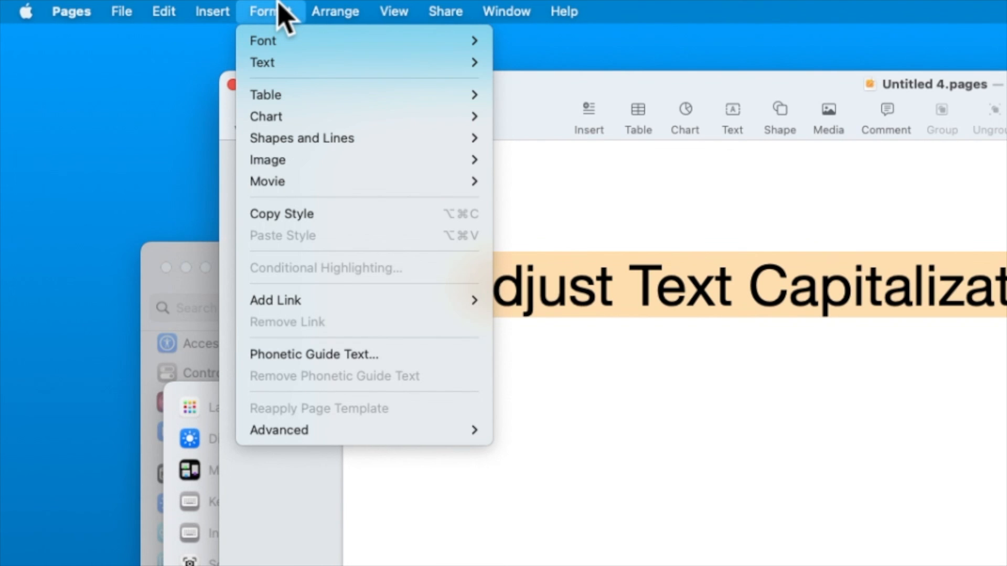
pyautogui.moveTo(485, 41)
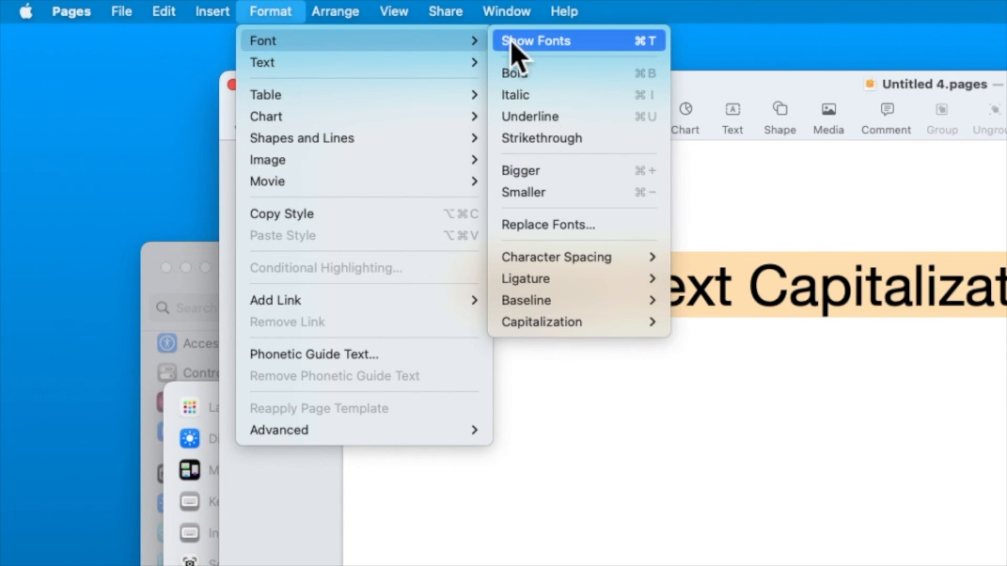
pyautogui.moveTo(641, 322)
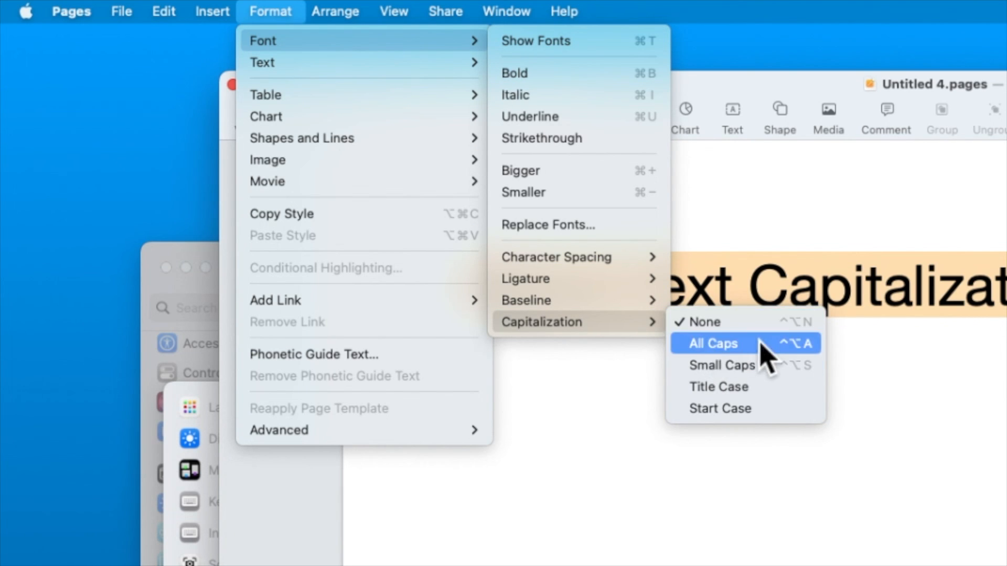
pyautogui.click(774, 535)
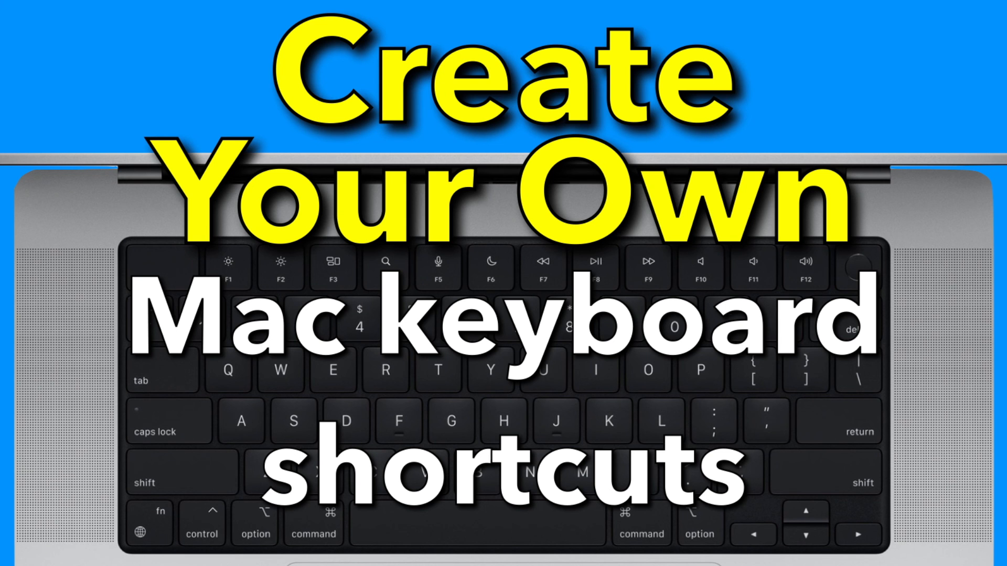